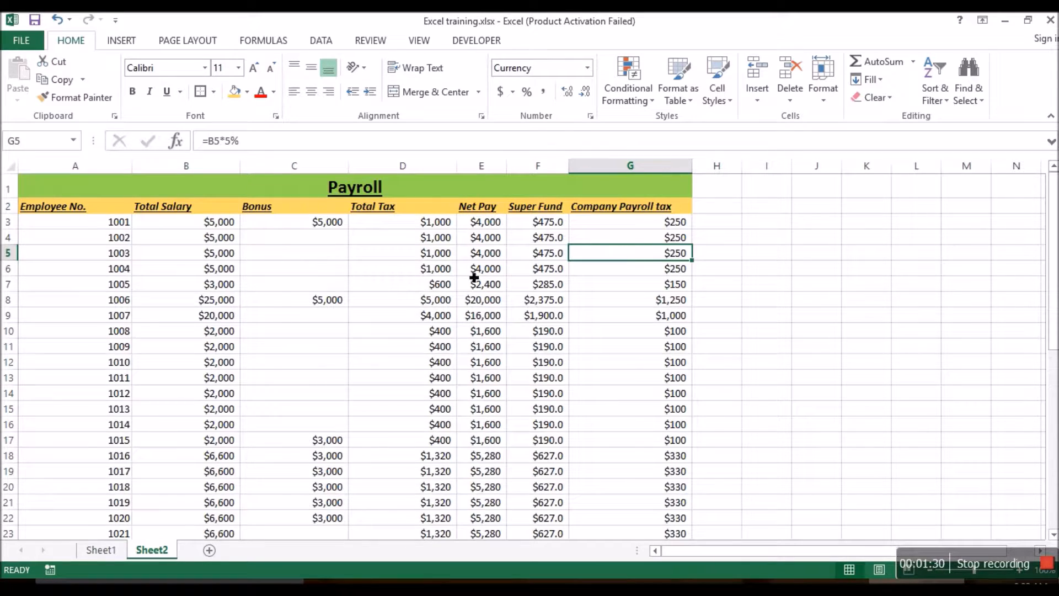
click(93, 241)
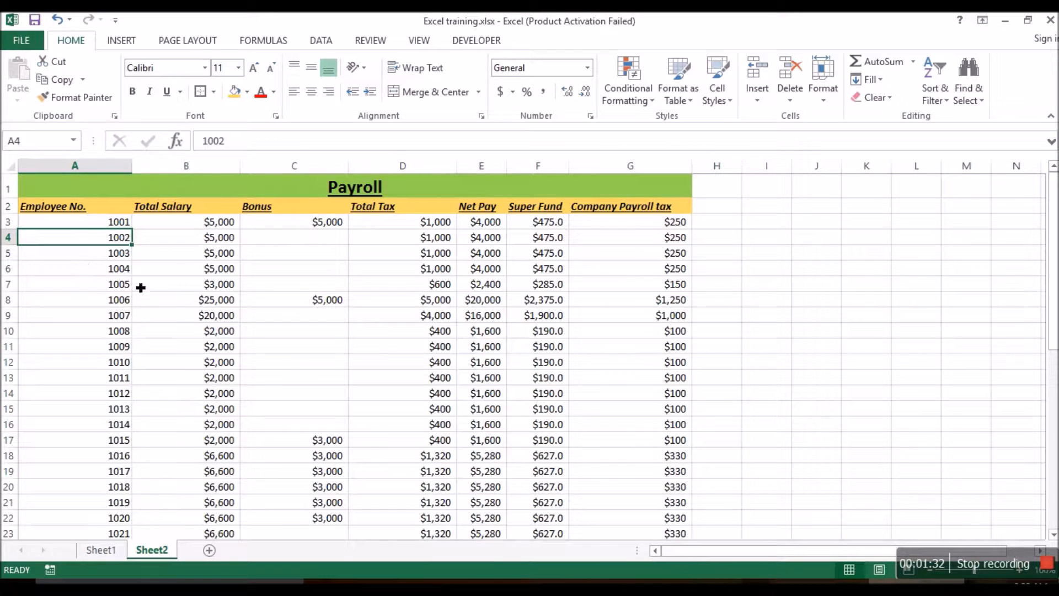
click(789, 289)
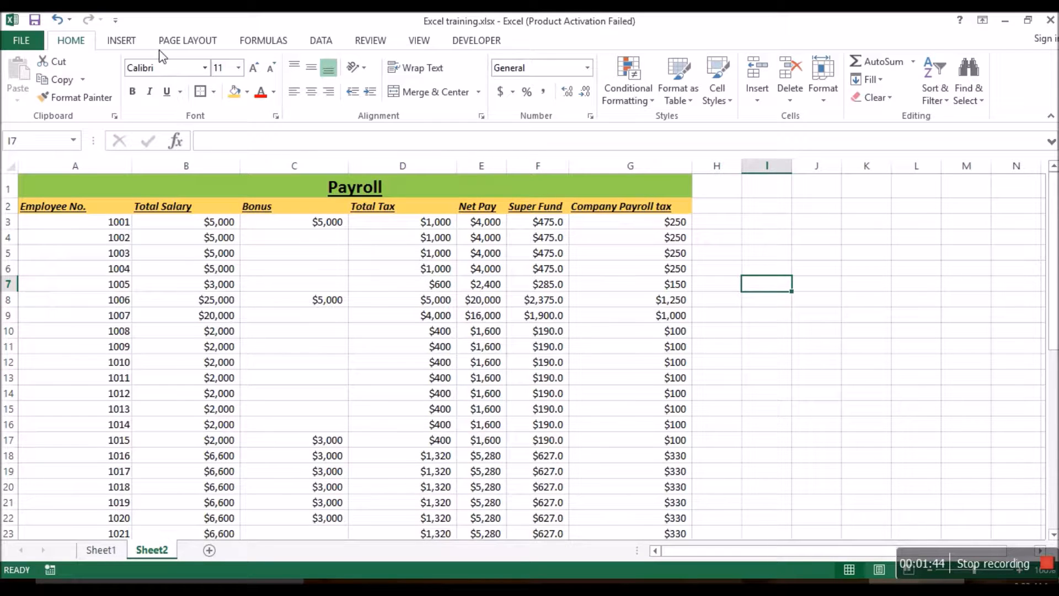
click(122, 40)
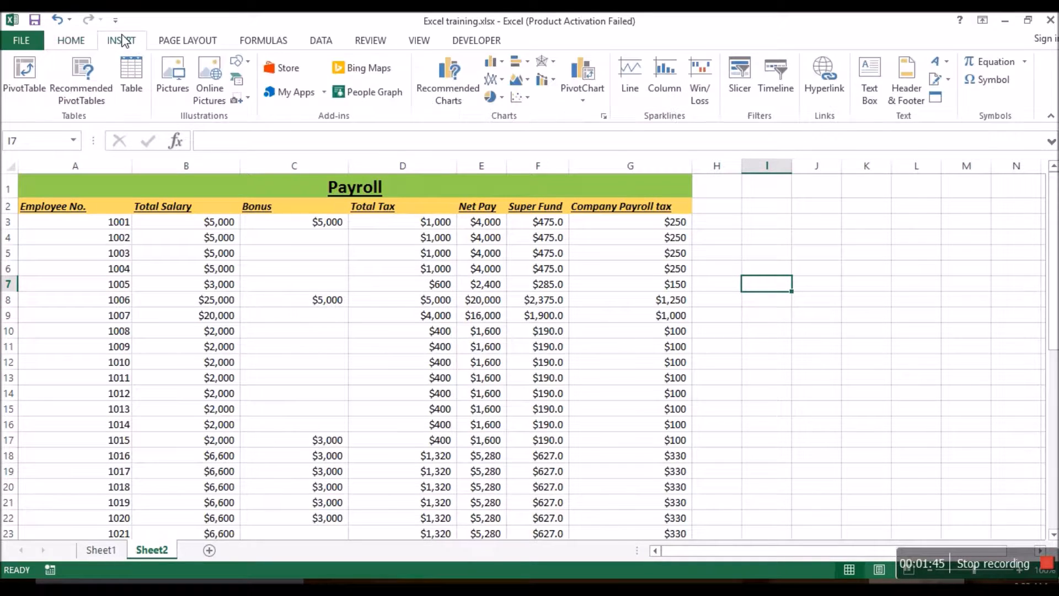
click(22, 77)
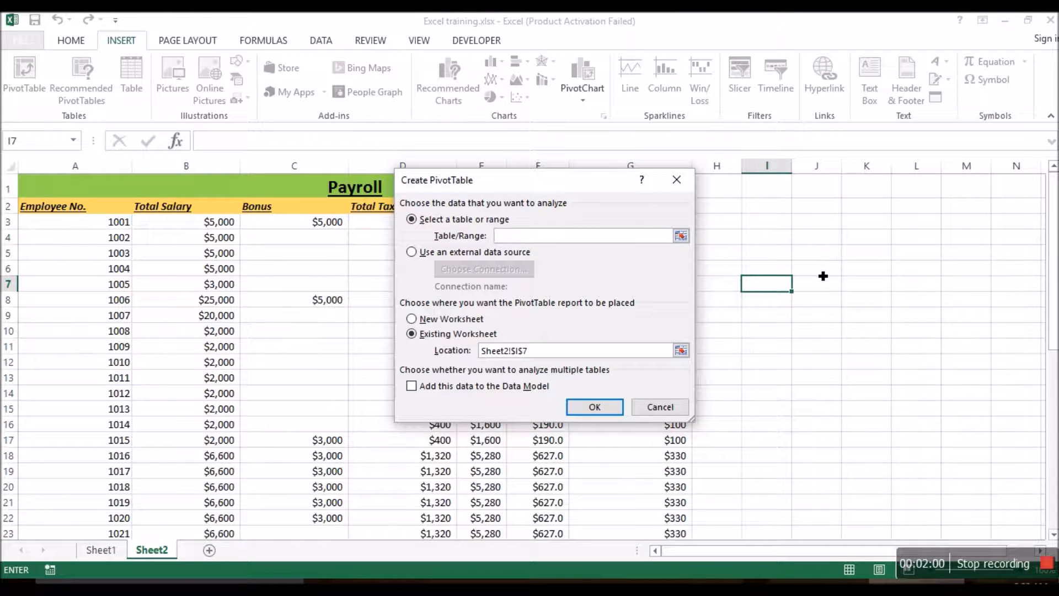
click(669, 186)
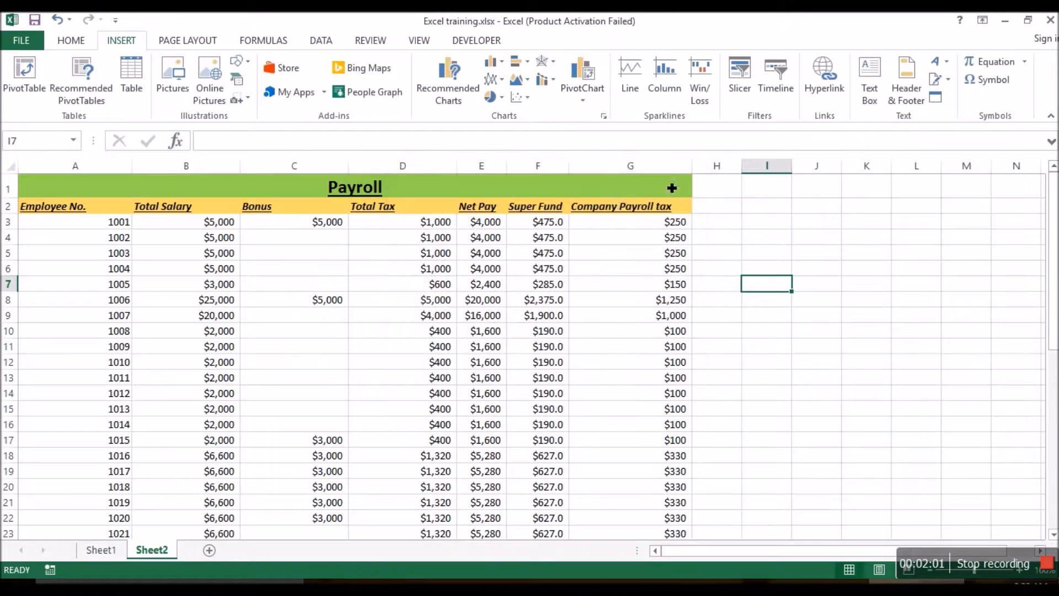
Start a PivotTable from the payroll data in Sheet2!$A$2:$G$46
click(116, 254)
click(17, 73)
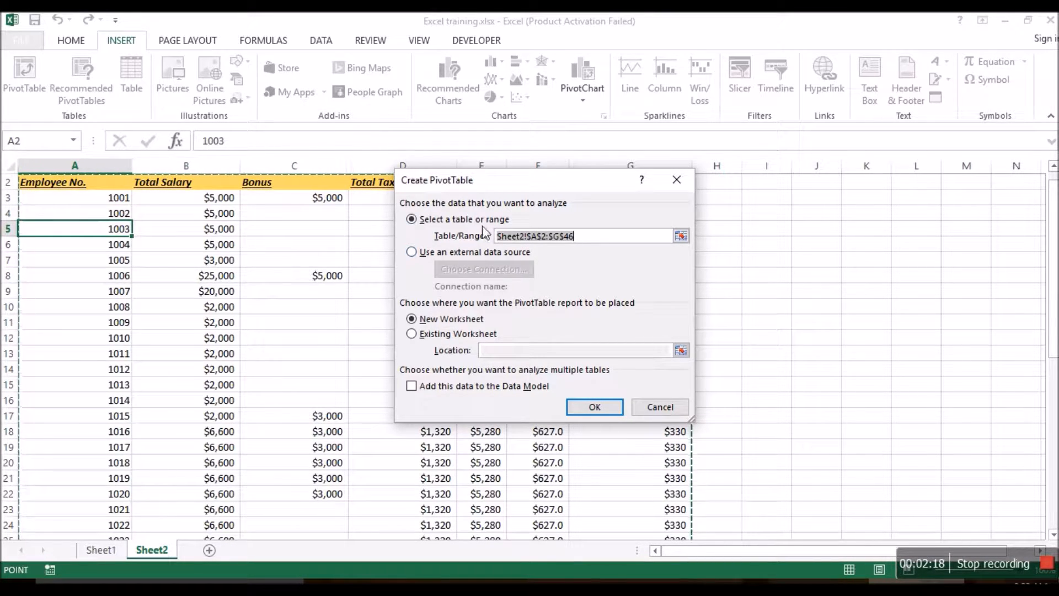
Look through the existing connections for an external data source, and return to the table range as the PivotTable's source
click(446, 250)
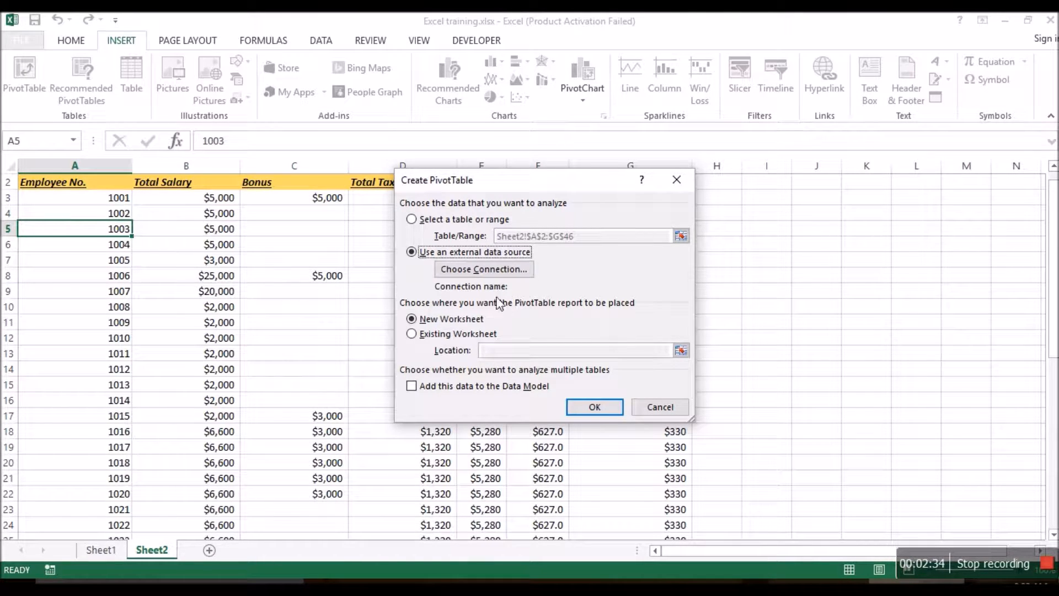
click(496, 268)
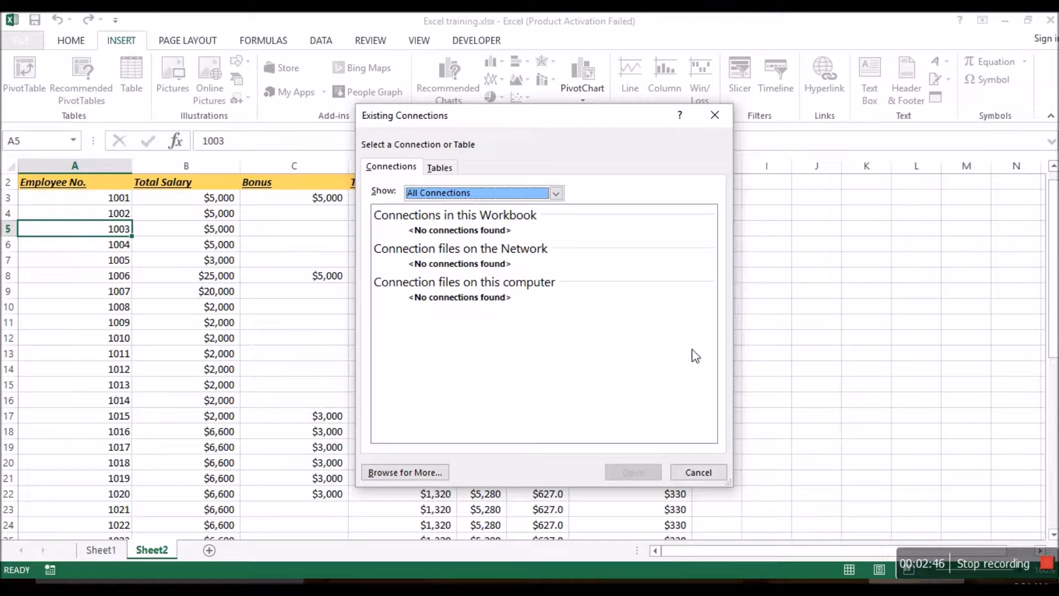
click(691, 473)
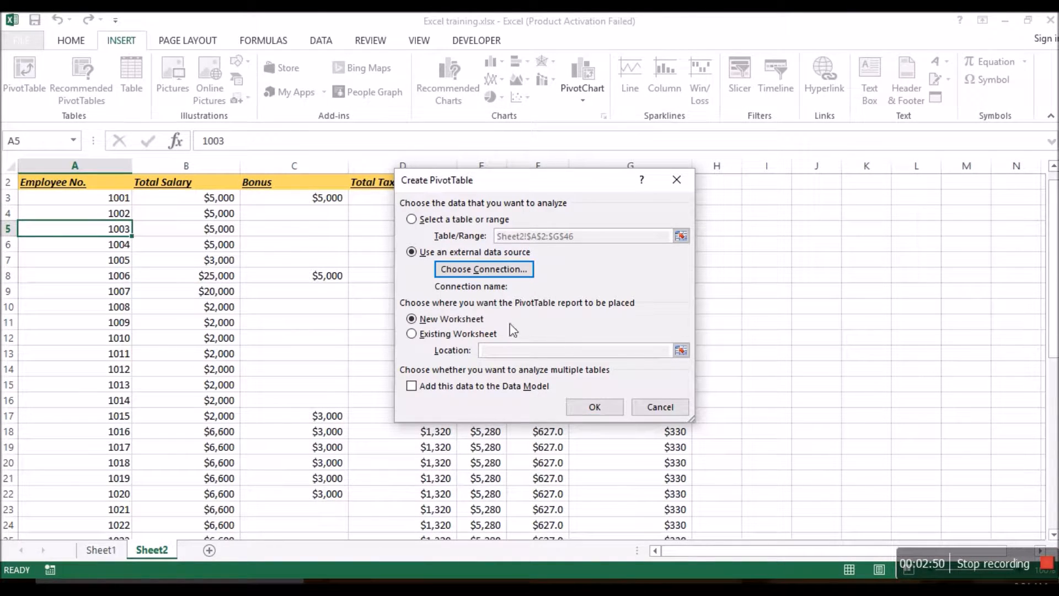
click(440, 223)
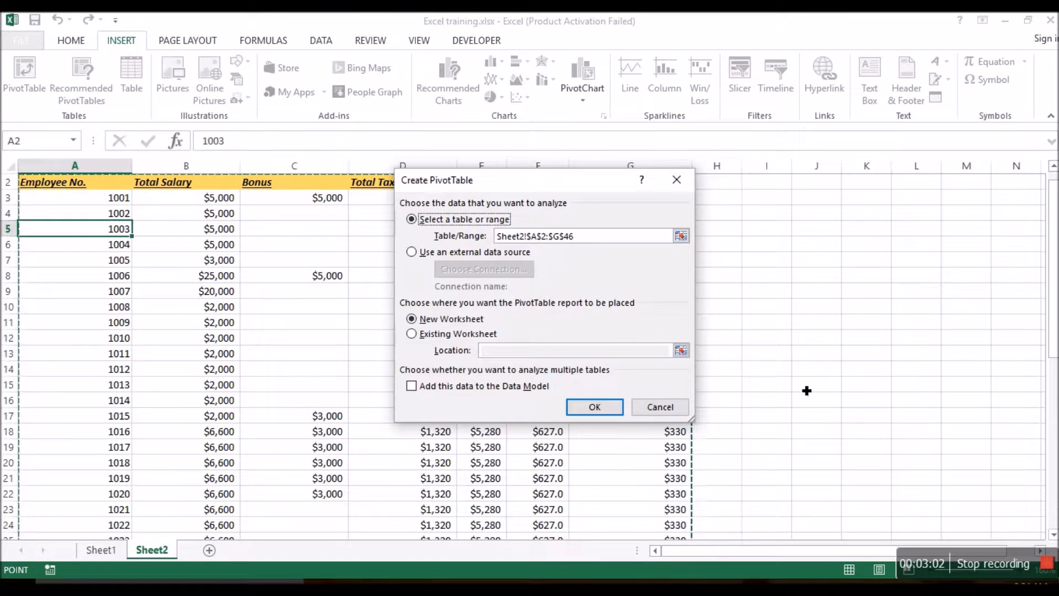
Try placing the PivotTable on the existing worksheet at Sheet2!$I$4:$L$13
click(471, 334)
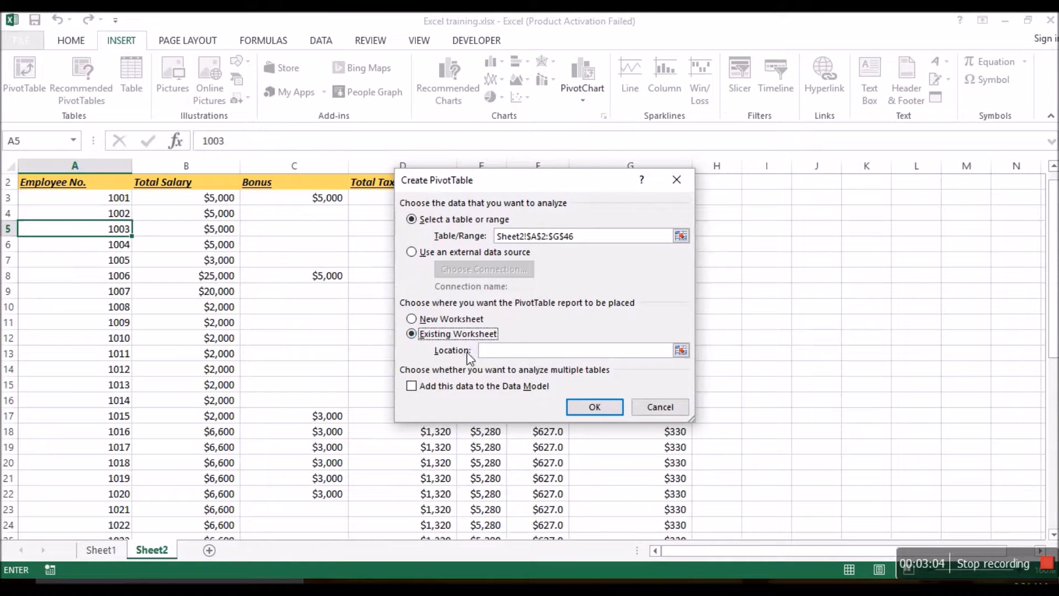
click(496, 351)
click(779, 218)
drag(768, 220, 916, 353)
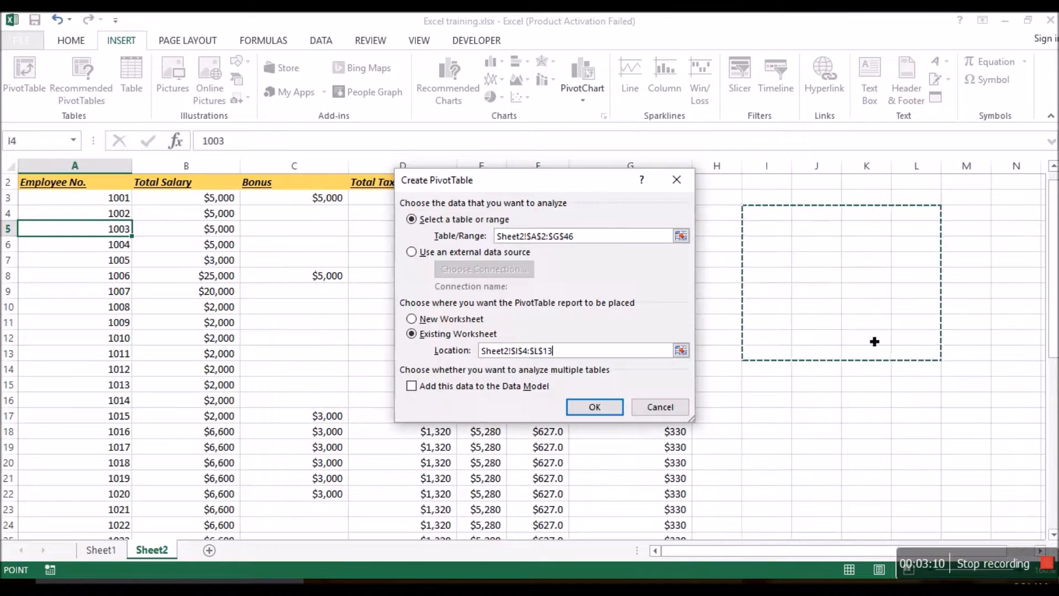
Set the PivotTable's destination to a new worksheet and create it
click(453, 318)
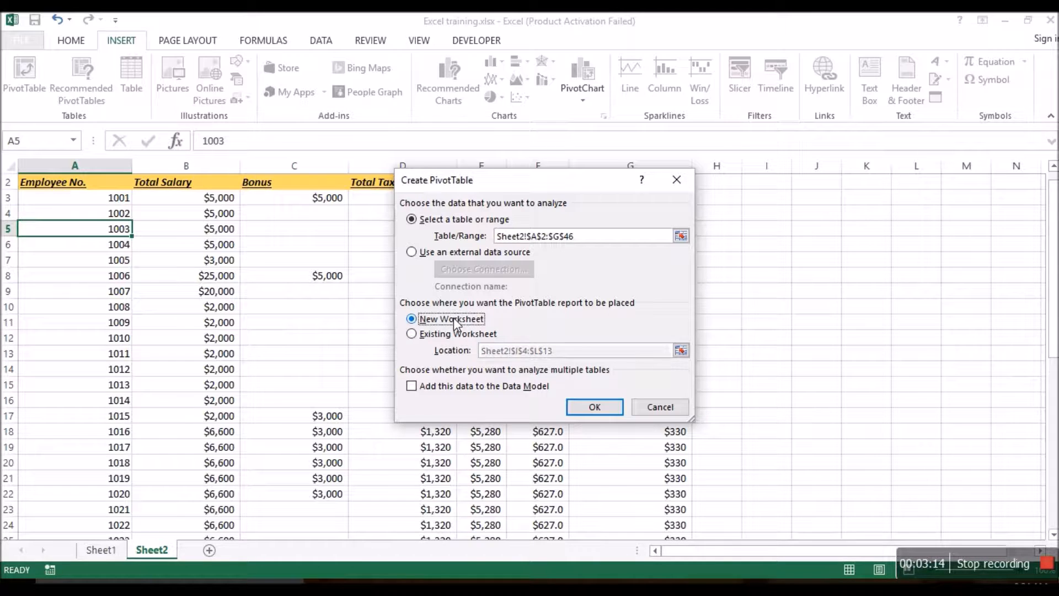
click(597, 406)
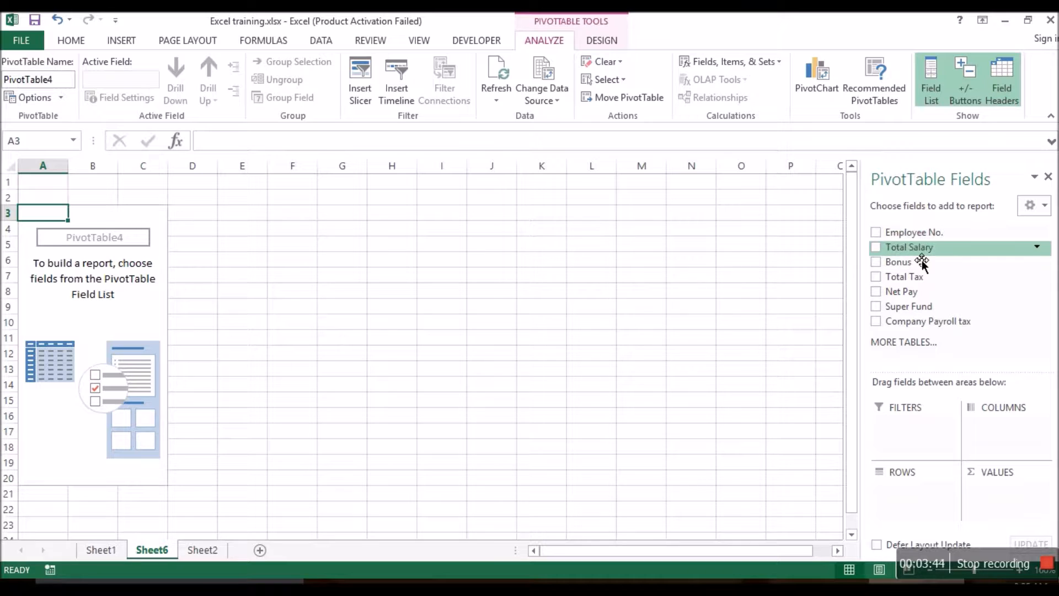
Compare the Employee No., Total Salary and Bonus headings on Sheet2 with the PivotTable's field list on Sheet6
click(210, 553)
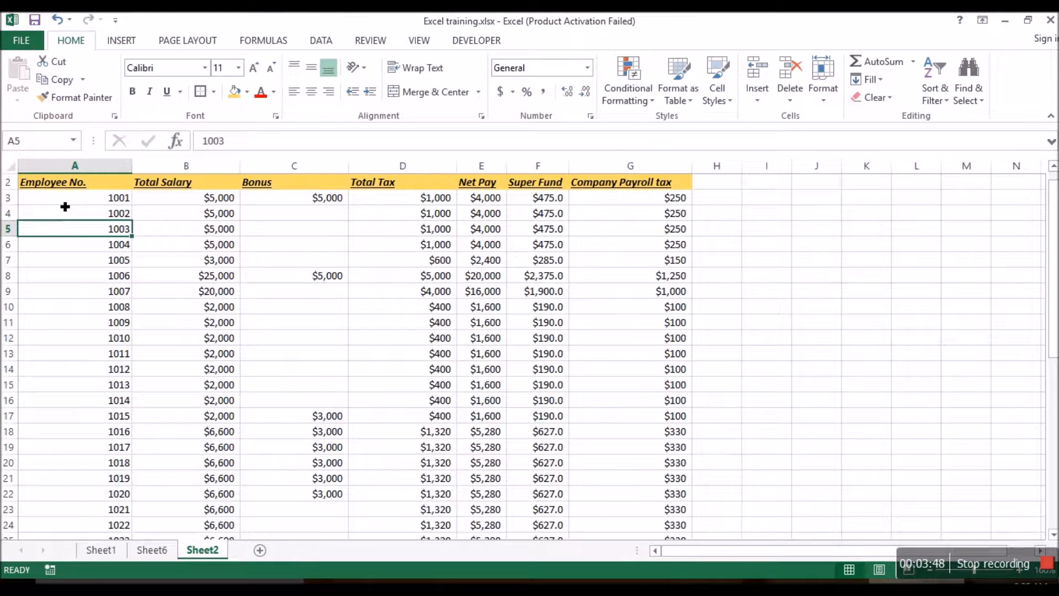
click(65, 188)
click(168, 187)
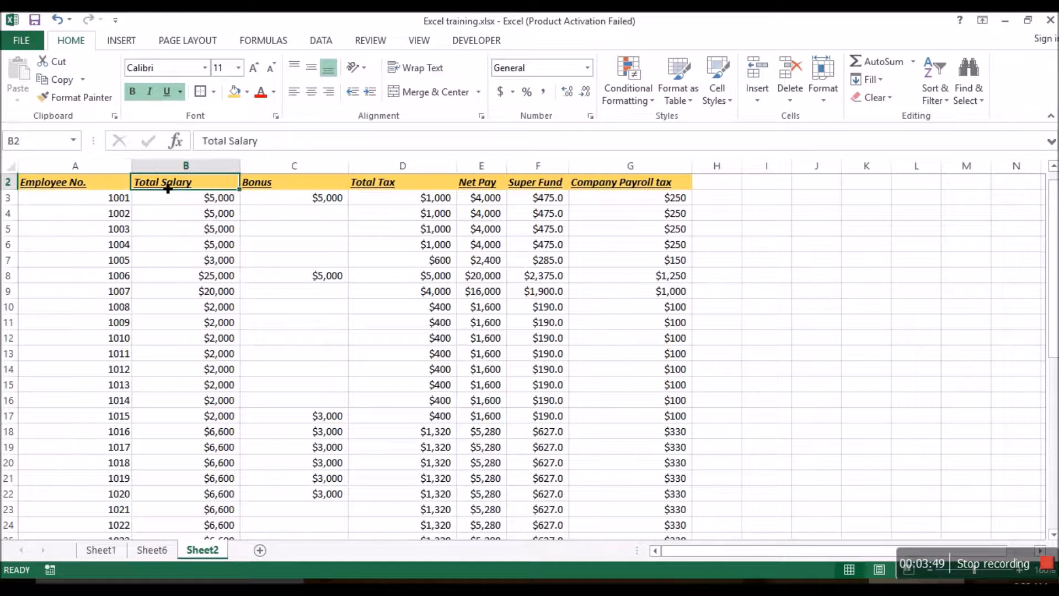
click(270, 189)
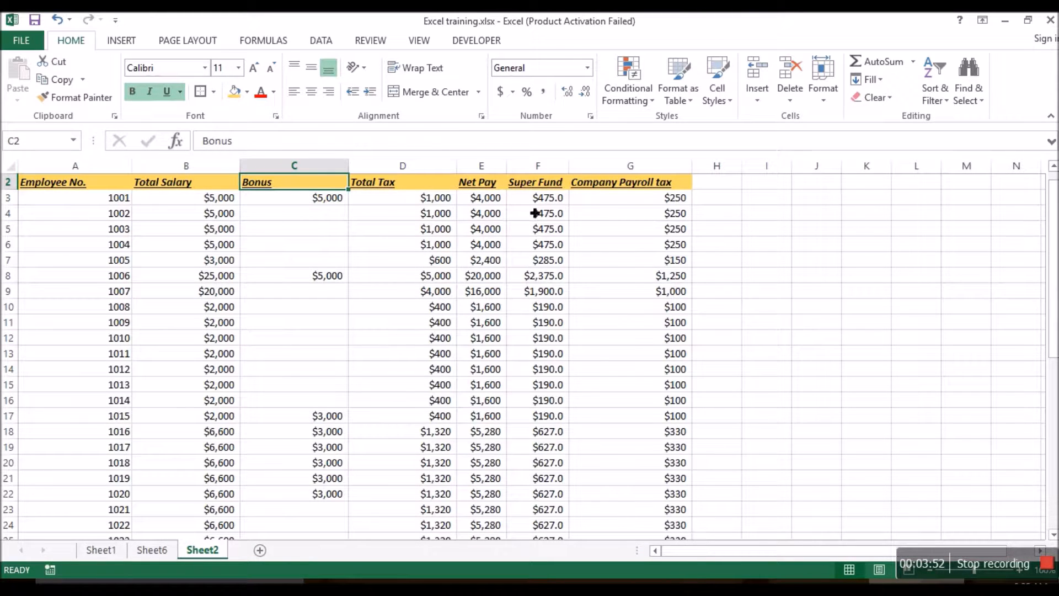
click(158, 549)
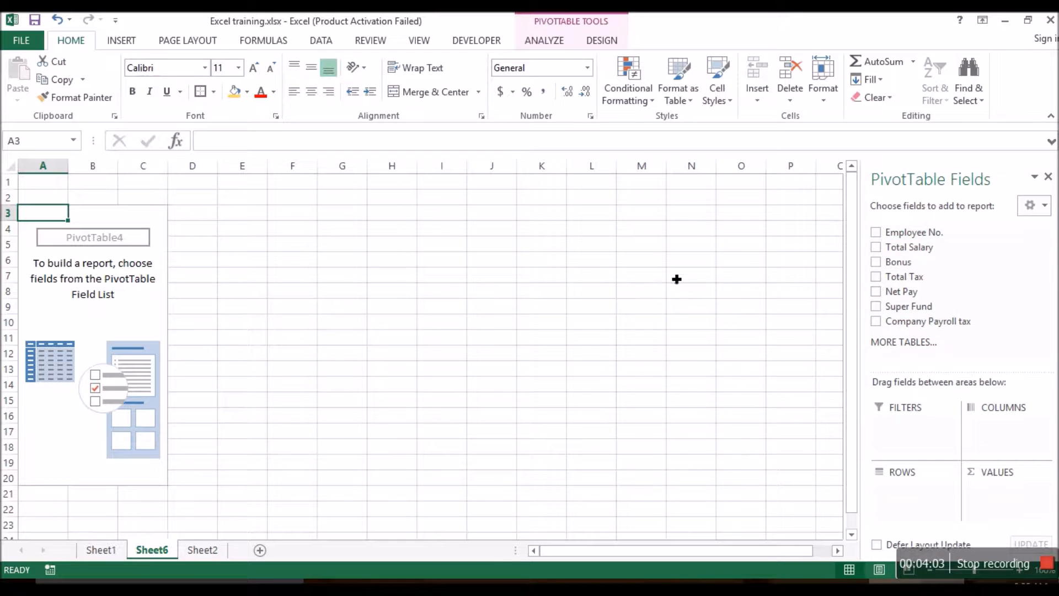
Add the Employee No. field to the PivotTable and move it to the rows area
click(876, 232)
drag(1033, 501, 925, 496)
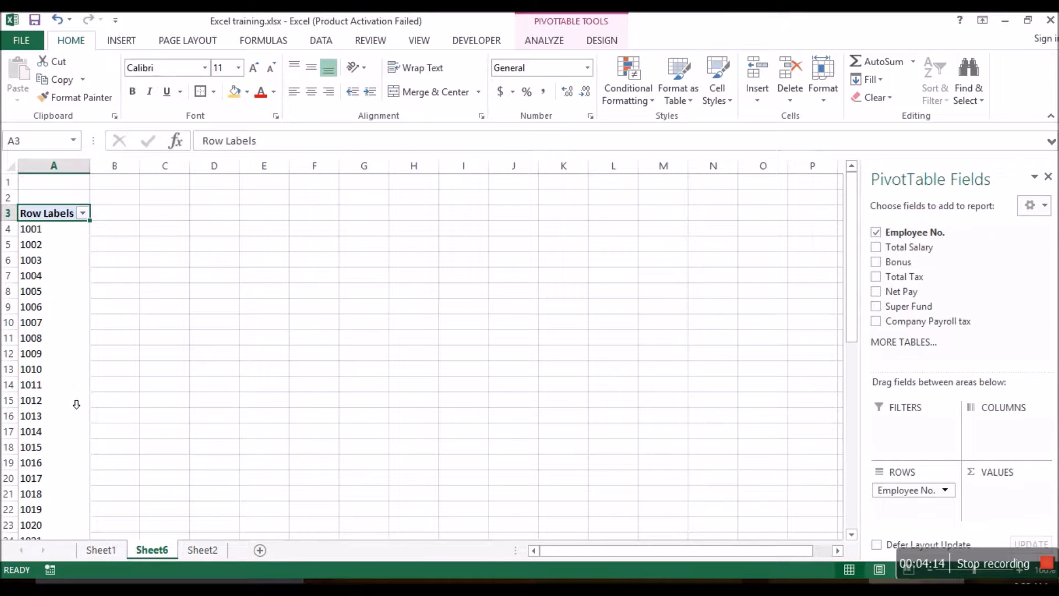
Add Total Salary to the PivotTable, try it as column labels and return it to the values area
click(875, 247)
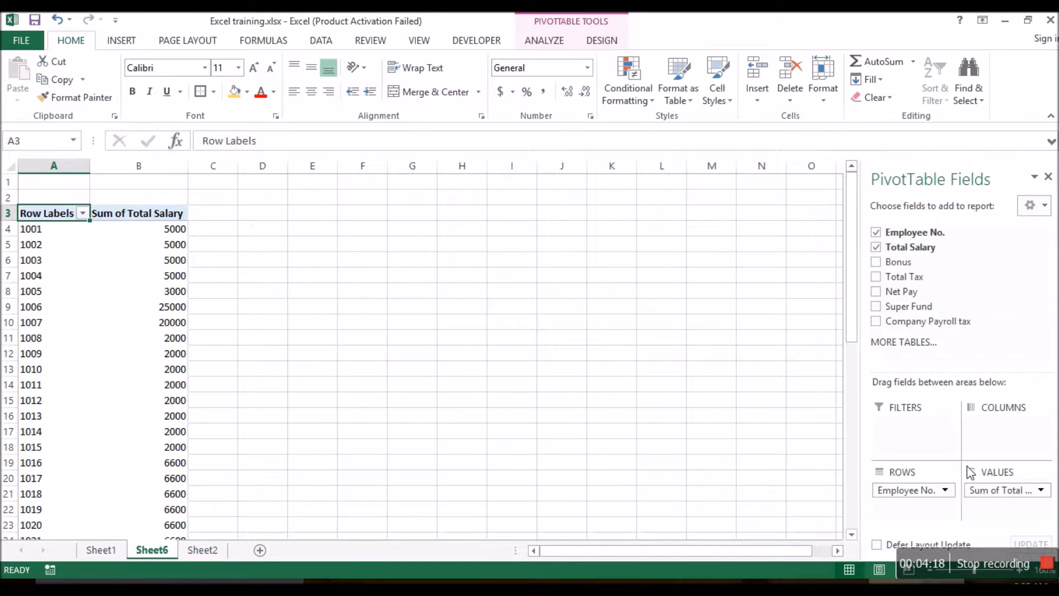
drag(1003, 491, 994, 443)
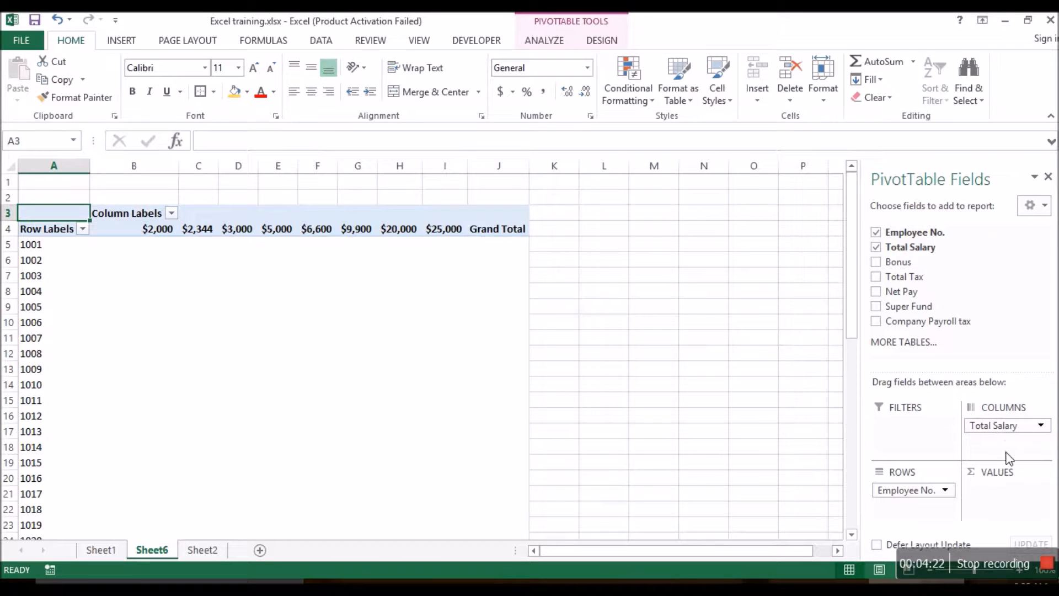
drag(1018, 433, 1017, 498)
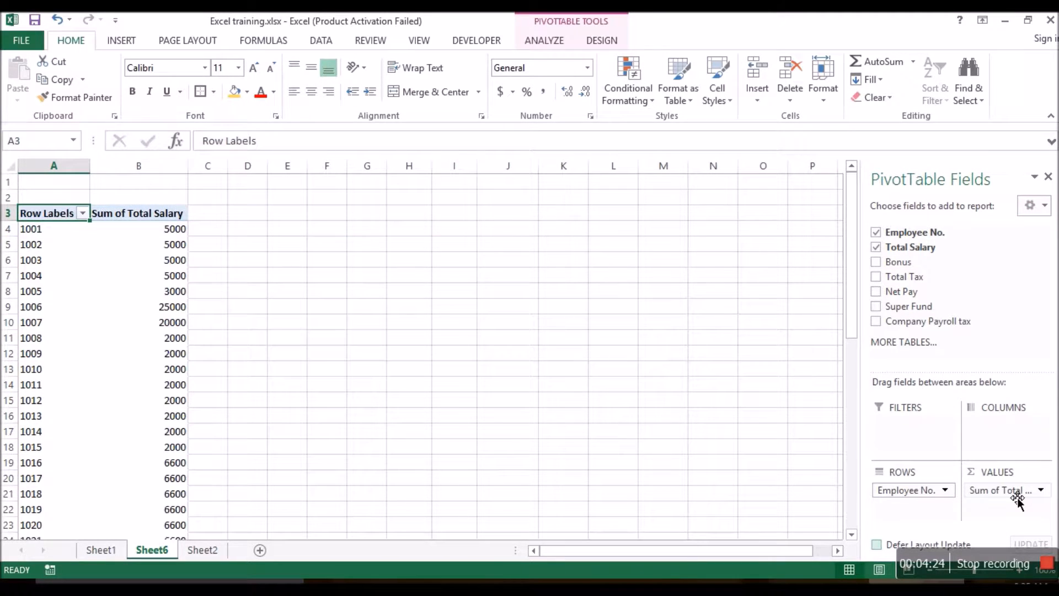
Add Bonus, Total Tax, Net Pay, Super Fund and Company Payroll tax to the PivotTable, moving Bonus from rows to values
click(876, 263)
click(875, 277)
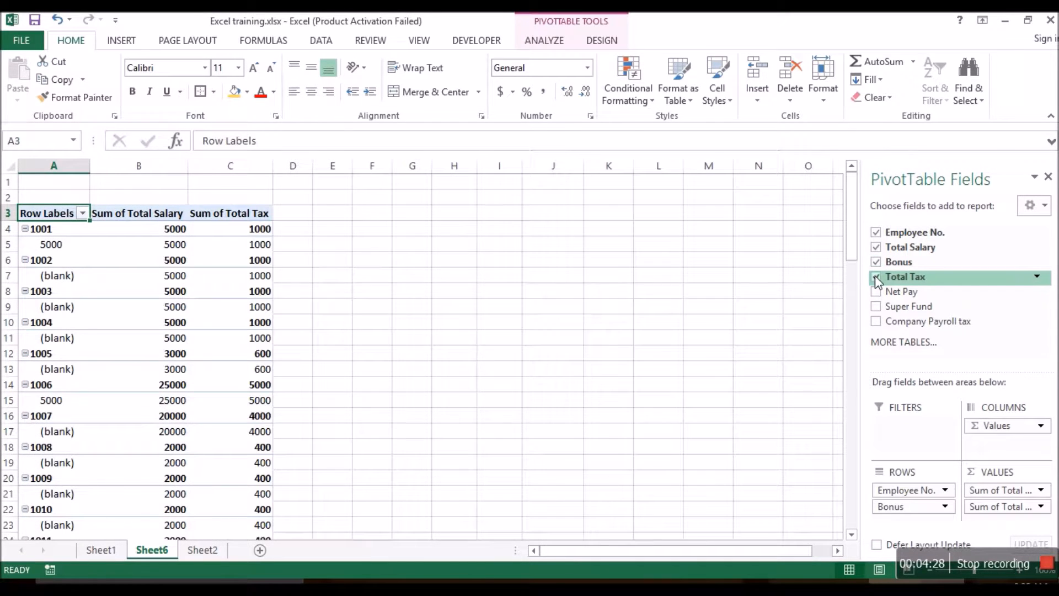
click(876, 291)
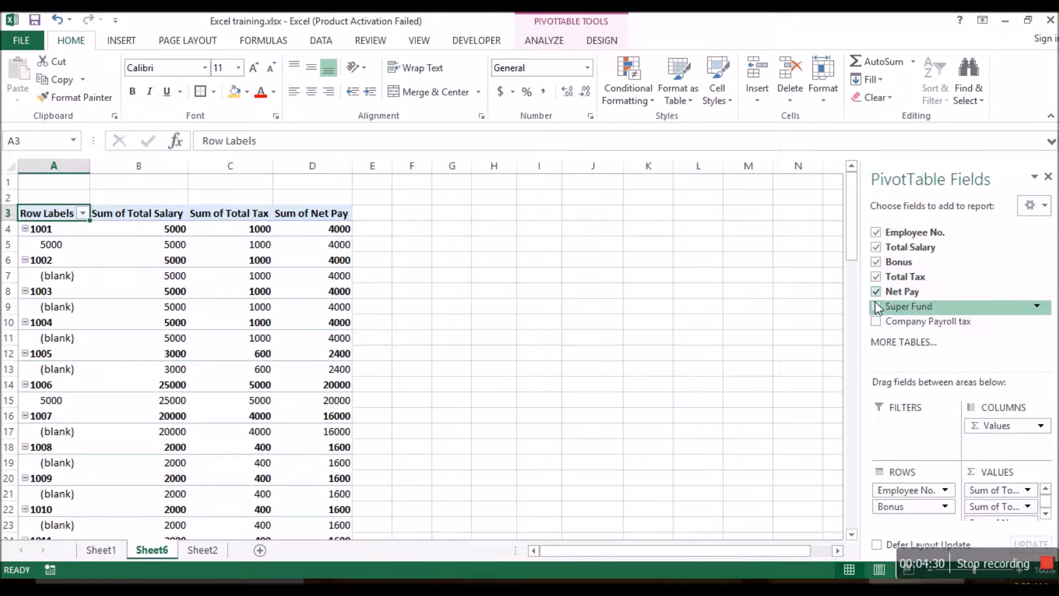
click(875, 307)
click(875, 321)
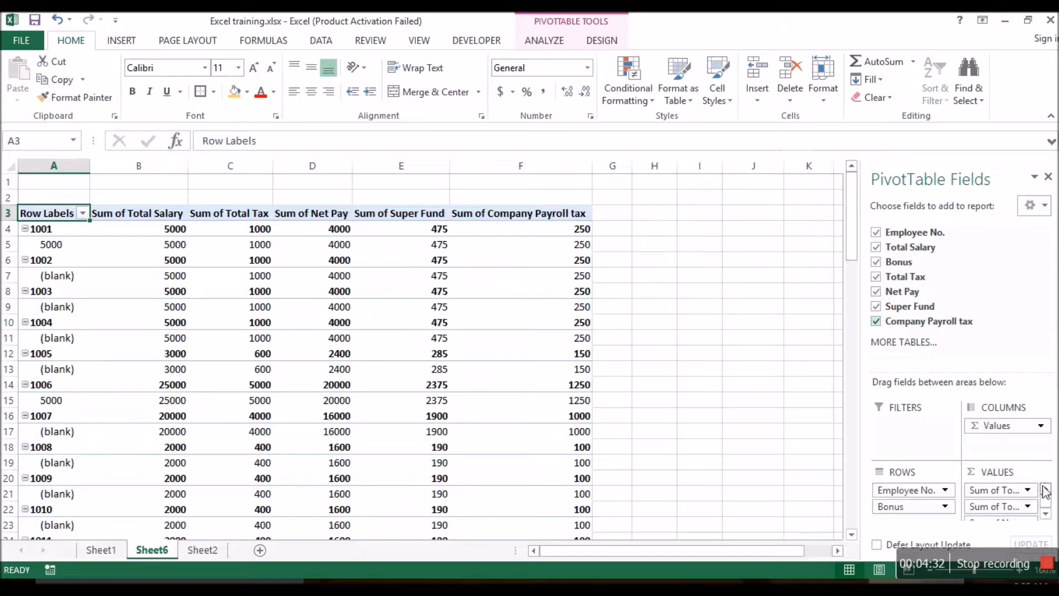
drag(895, 508, 985, 509)
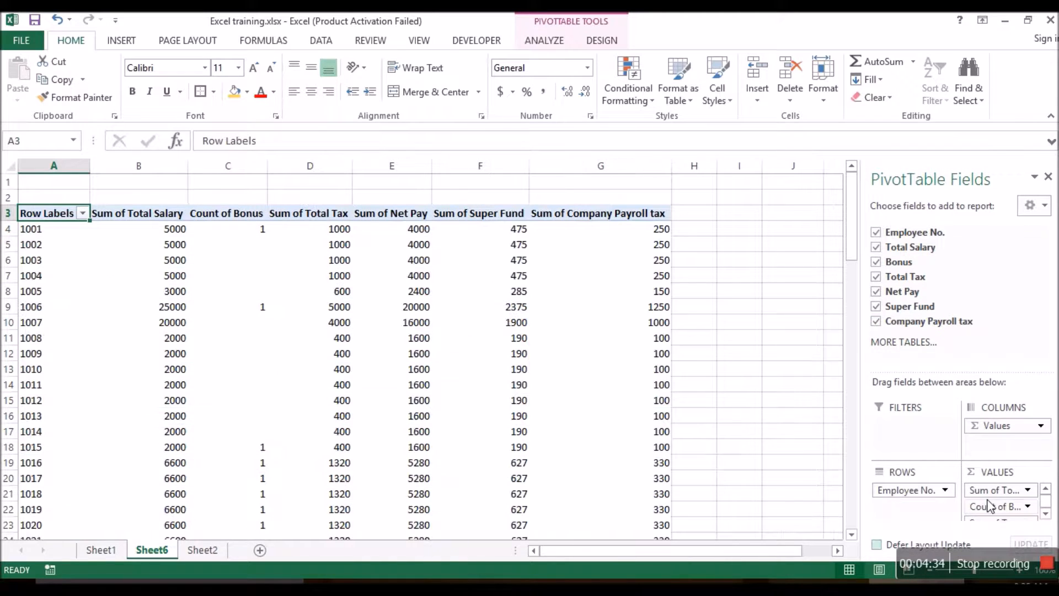
Compare the PivotTable's Count of Bonus column with the payroll data on Sheet2
click(205, 551)
click(161, 551)
click(245, 229)
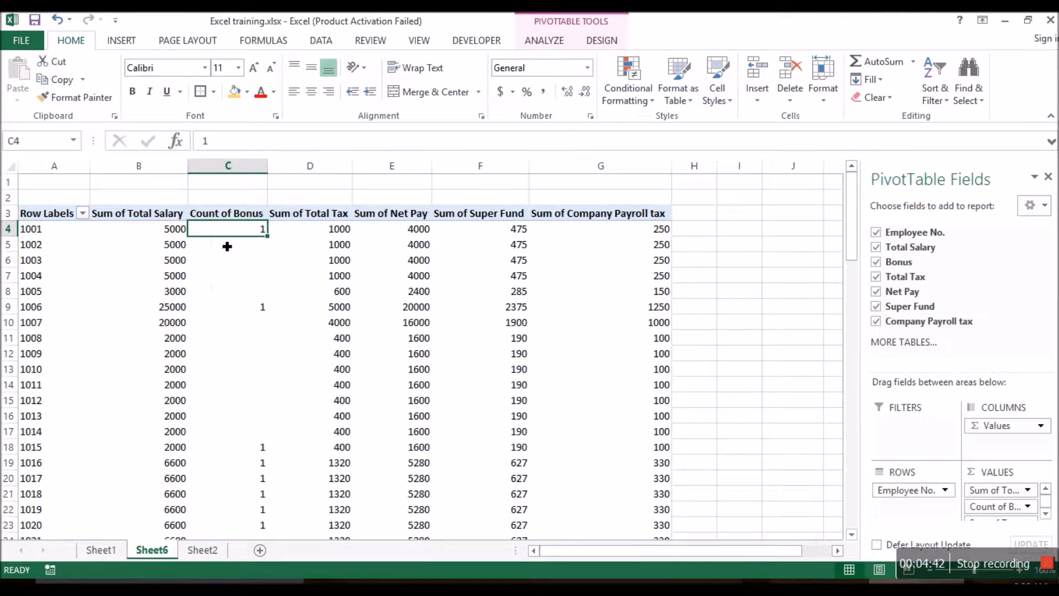
mouse_move(257, 309)
Remove Company Payroll tax, Super Fund, Net Pay, Total Tax, Bonus and Total Salary from the PivotTable
click(876, 321)
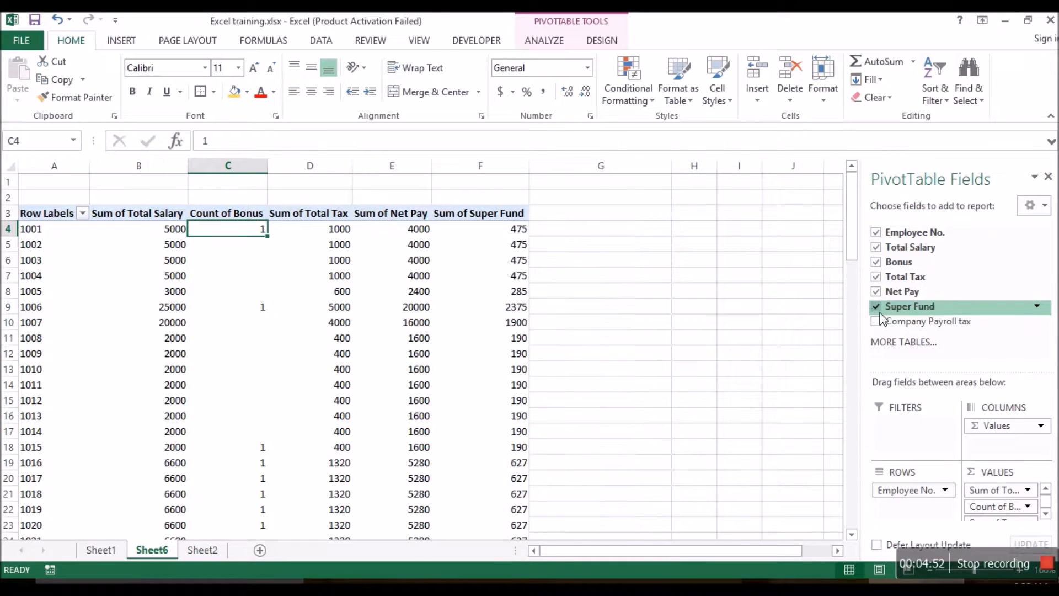
click(875, 306)
click(876, 292)
click(876, 276)
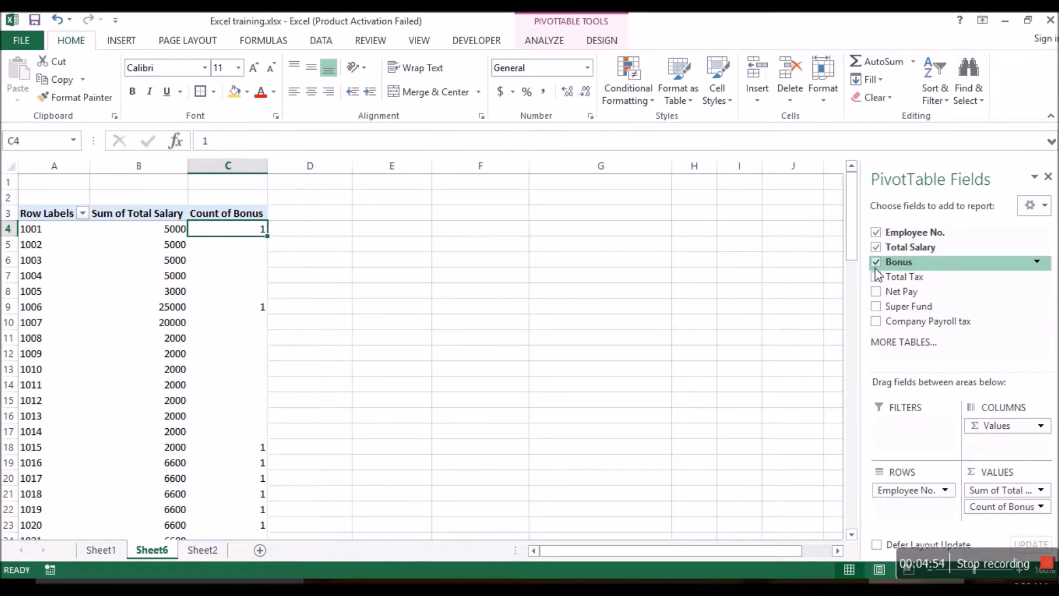
click(876, 262)
click(875, 254)
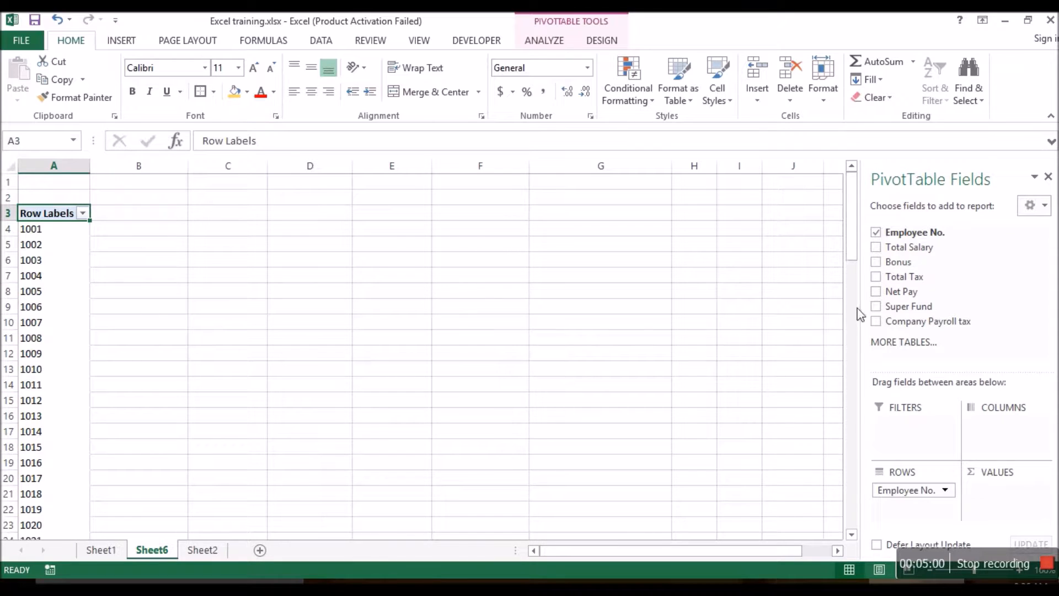
Add the Bonus field to the PivotTable and move it from the rows area to the values area
click(876, 262)
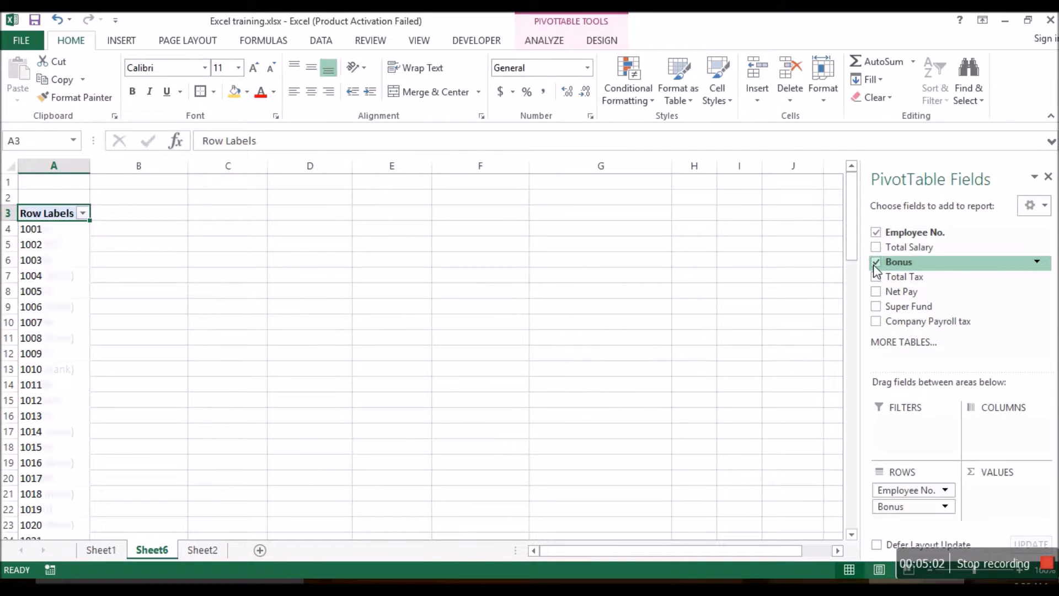
click(911, 517)
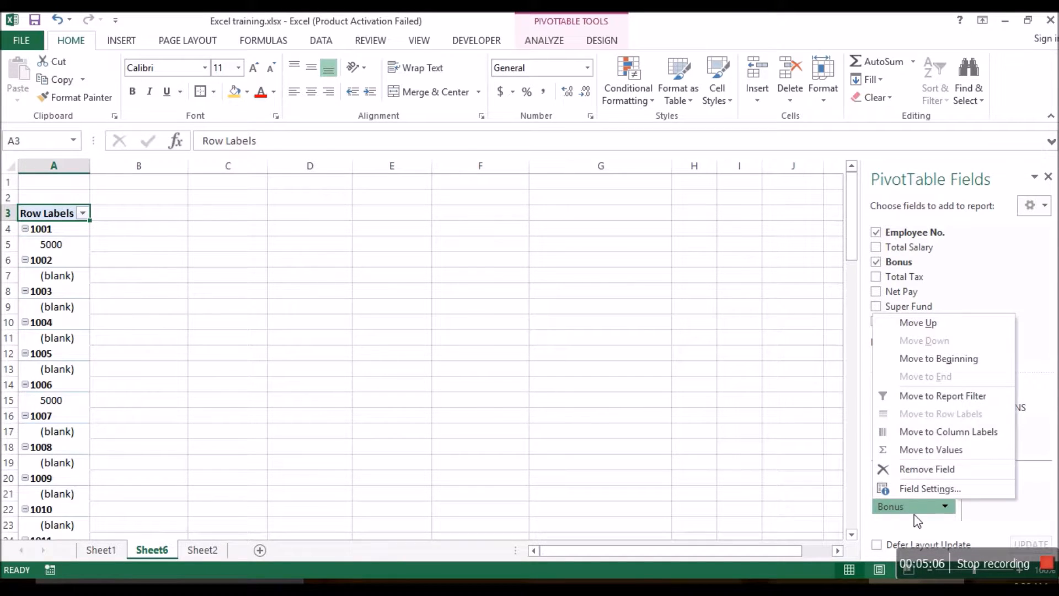
click(913, 515)
drag(894, 516, 990, 510)
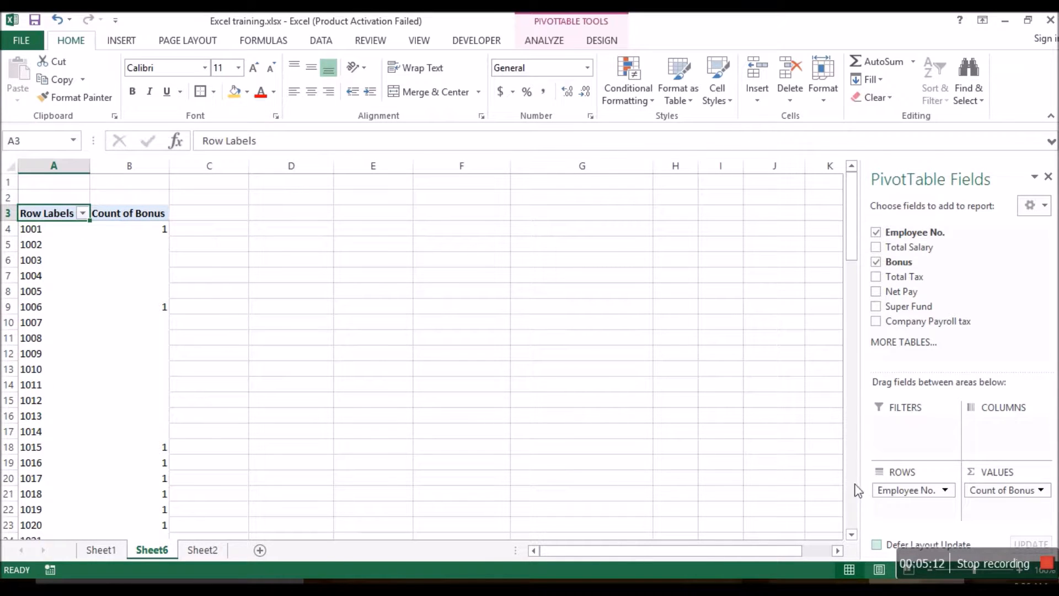
Examine the Count of Bonus grand total at the end of the PivotTable
click(848, 399)
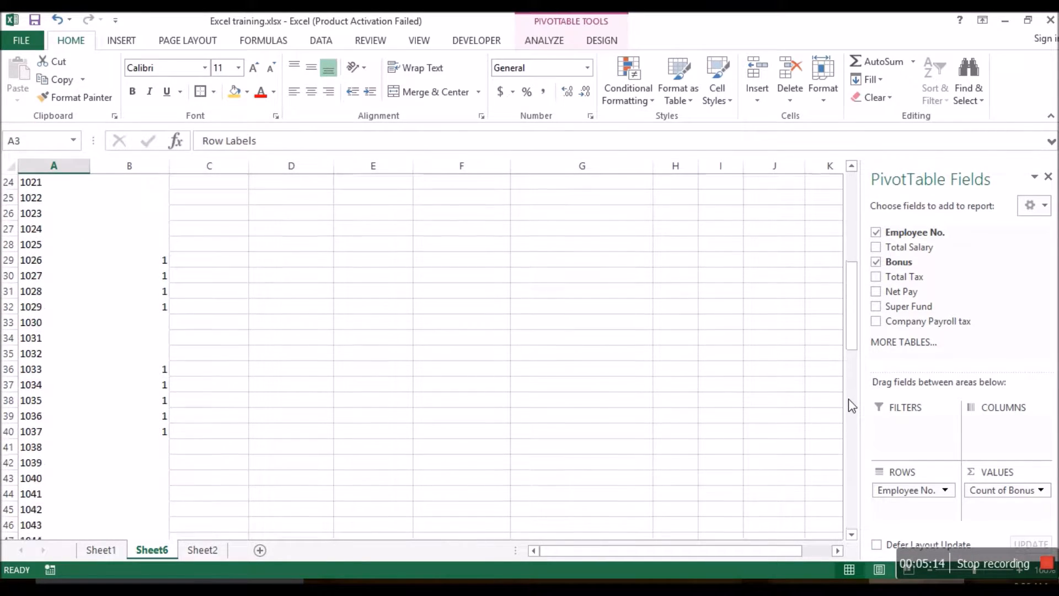
click(849, 399)
drag(852, 383, 852, 355)
click(153, 311)
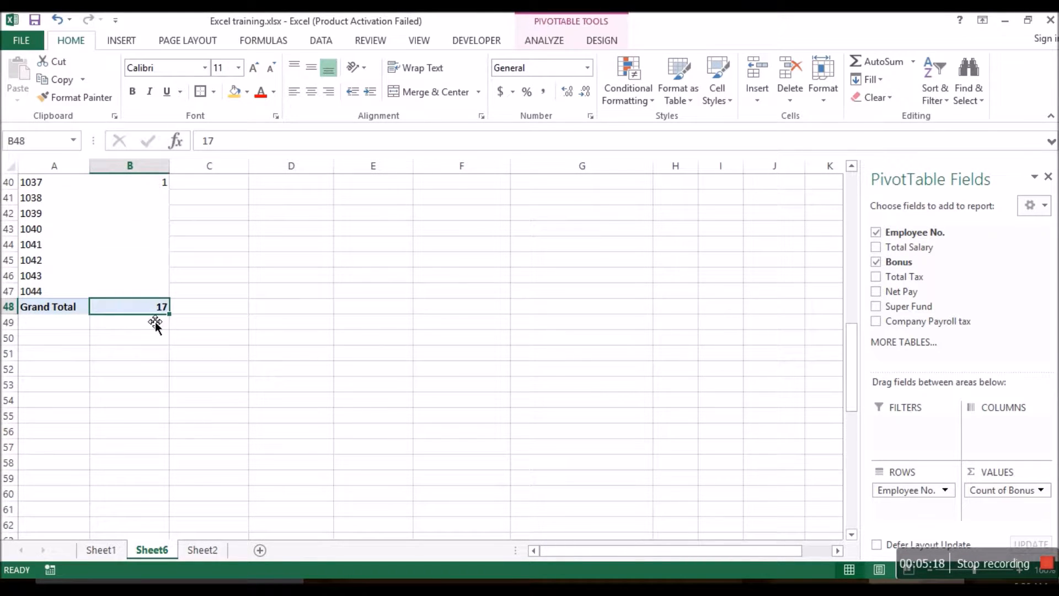
Change the Bonus value field in the PivotTable to be summarized by Sum
click(855, 398)
click(1041, 491)
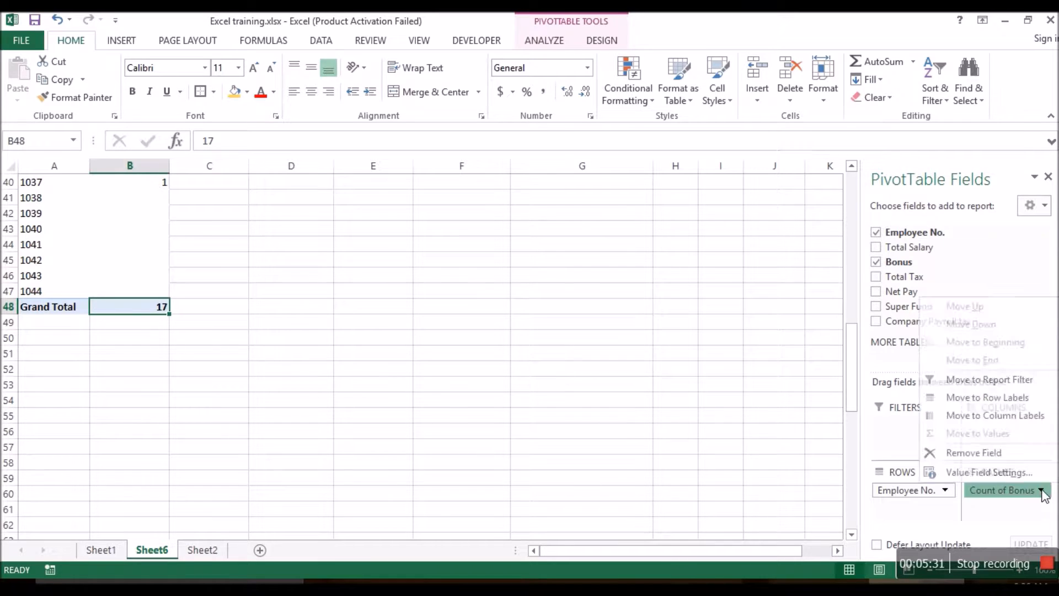
click(1014, 475)
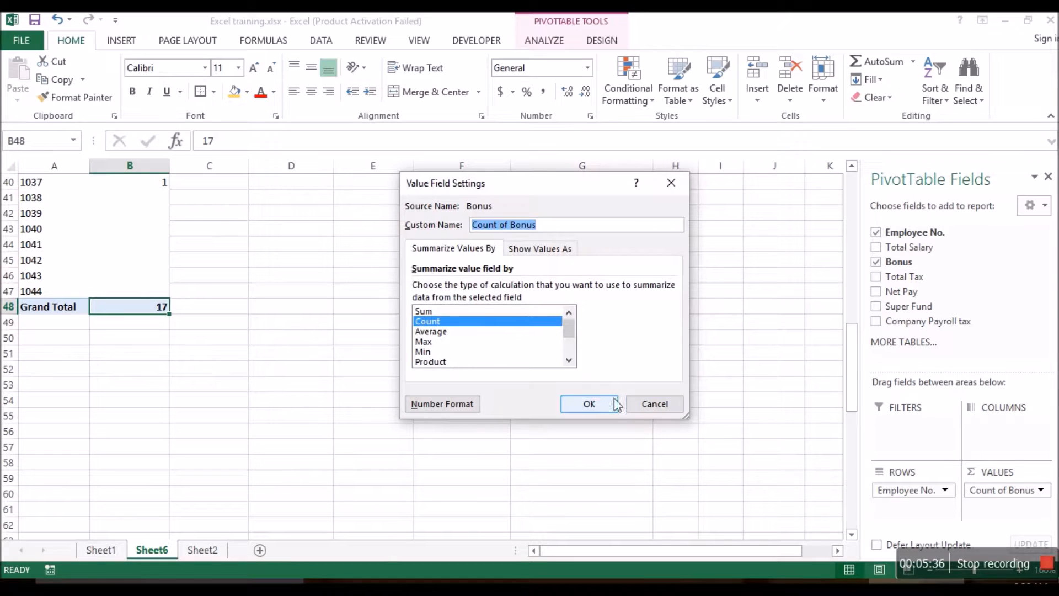
click(458, 312)
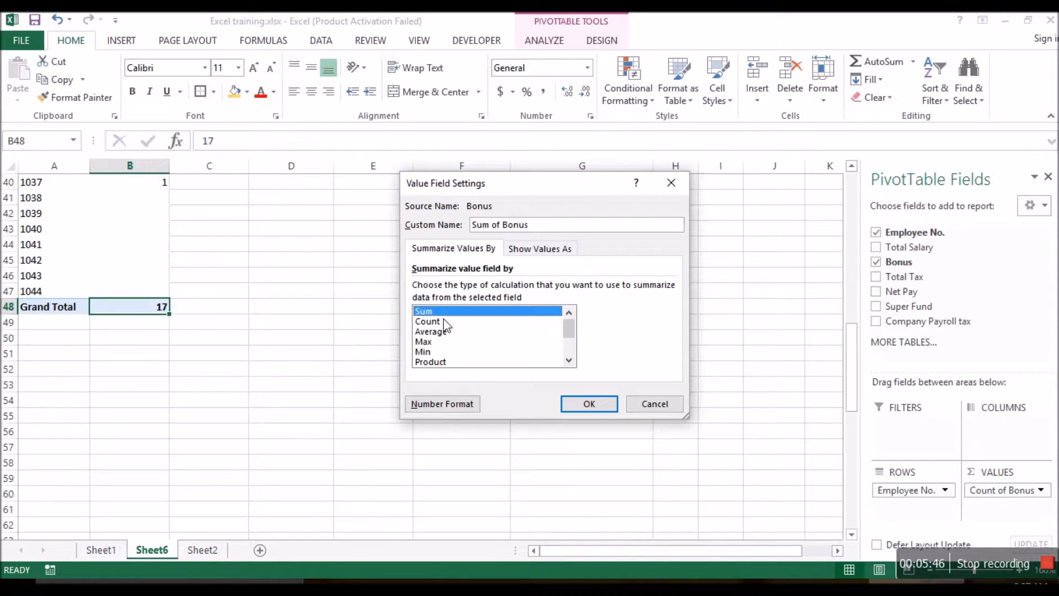
click(436, 321)
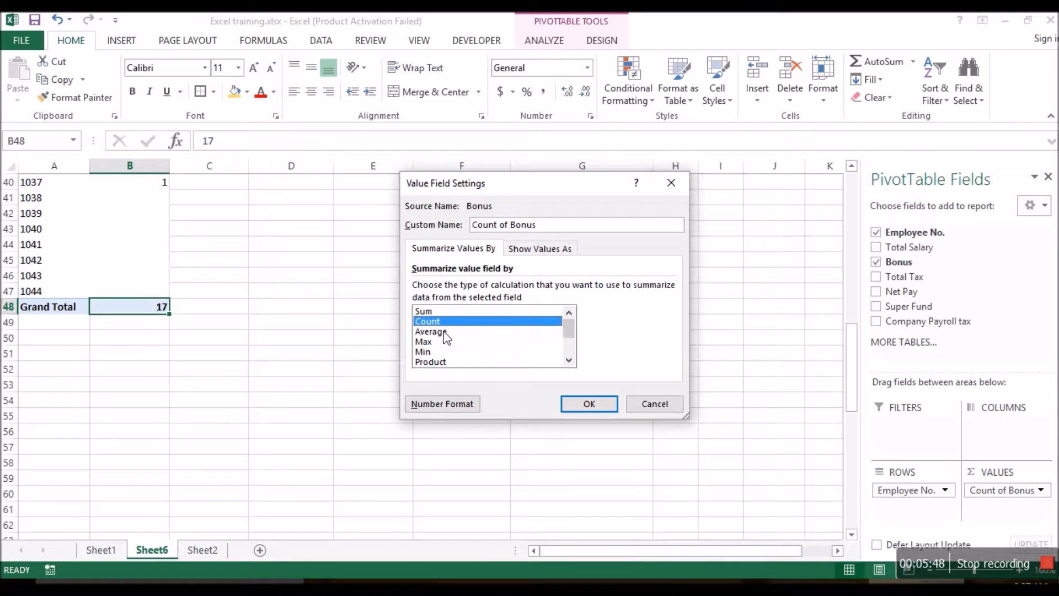
click(435, 332)
click(441, 342)
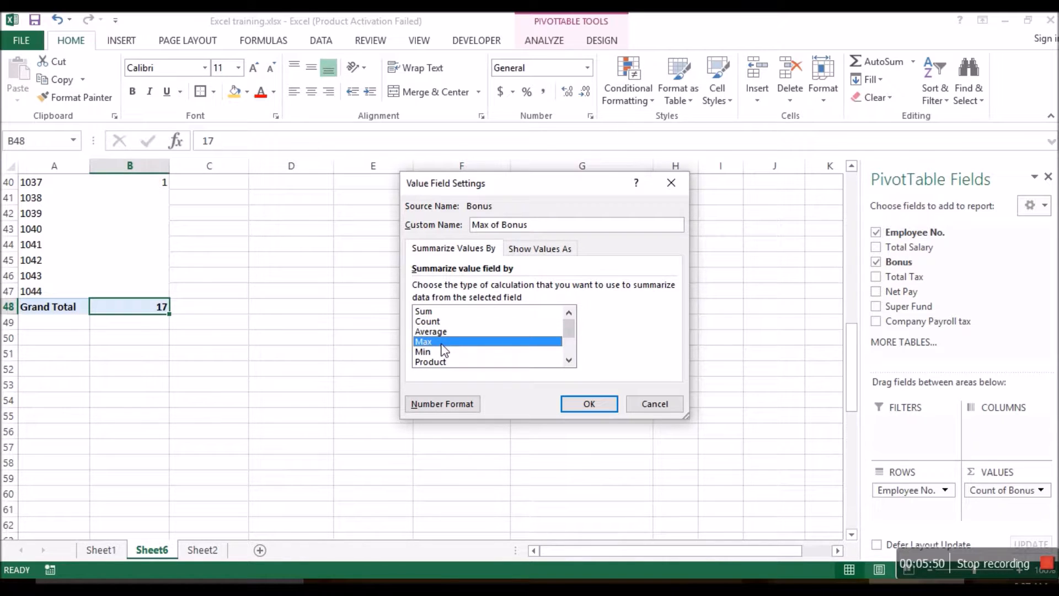
click(439, 312)
click(603, 412)
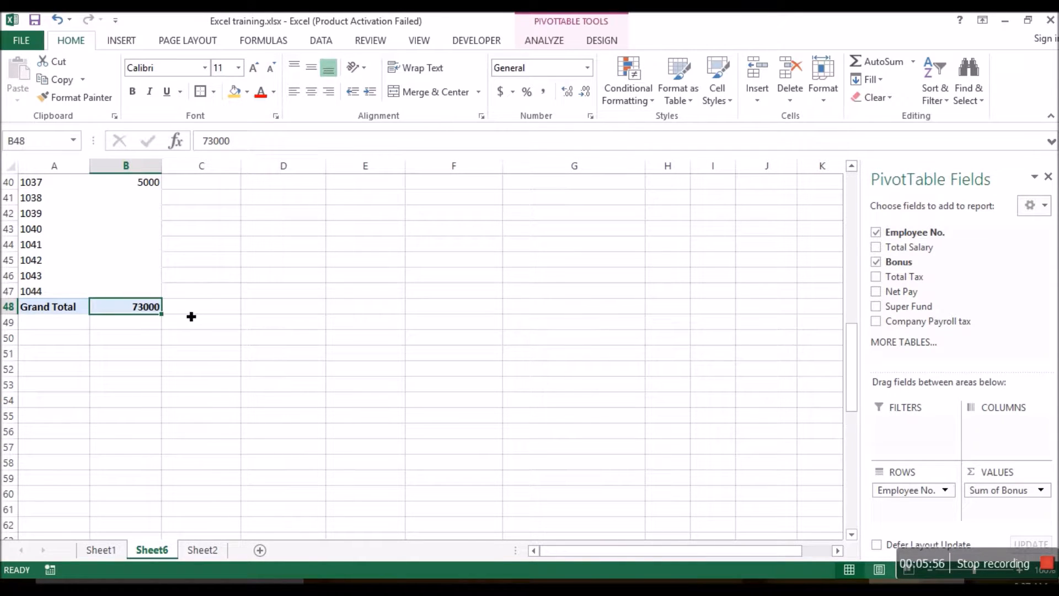
Replace Bonus with Total Tax in the PivotTable, placing Total Tax in both the columns and values areas
scroll(850, 371, up, 1)
drag(847, 366, 847, 366)
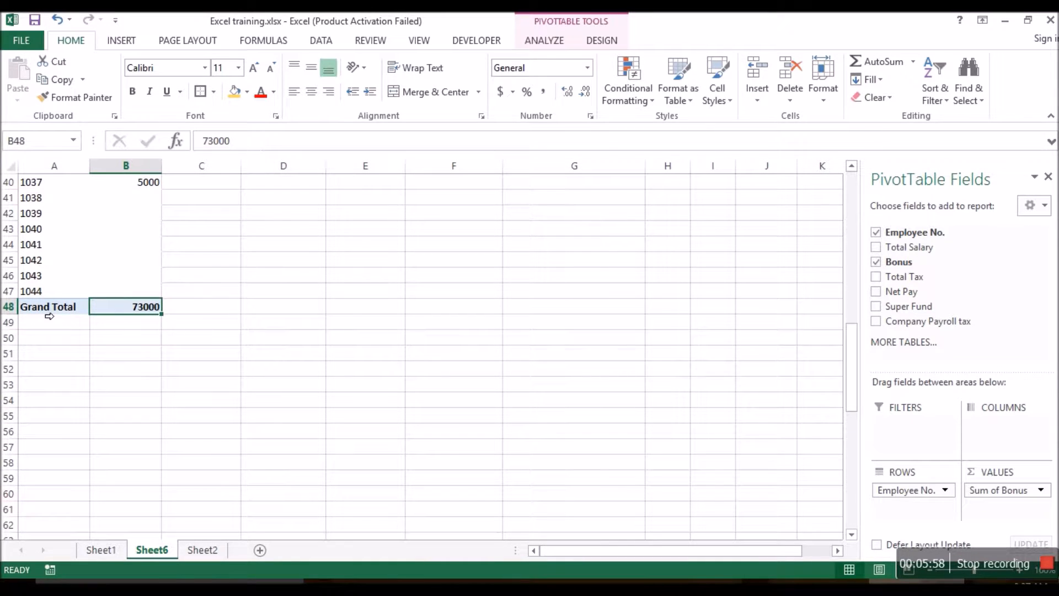
click(855, 292)
drag(854, 291, 850, 223)
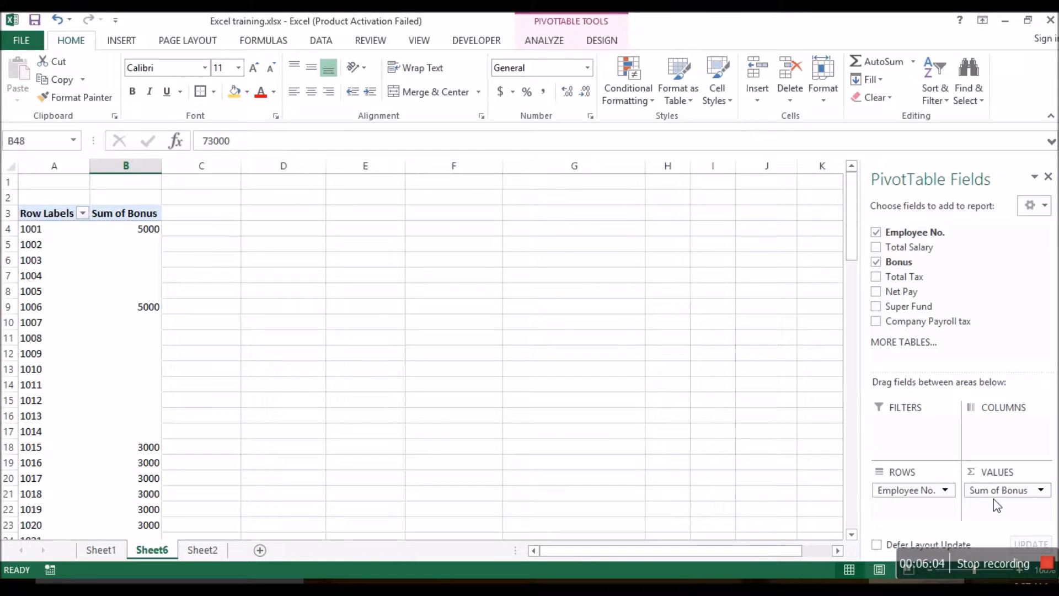
click(877, 263)
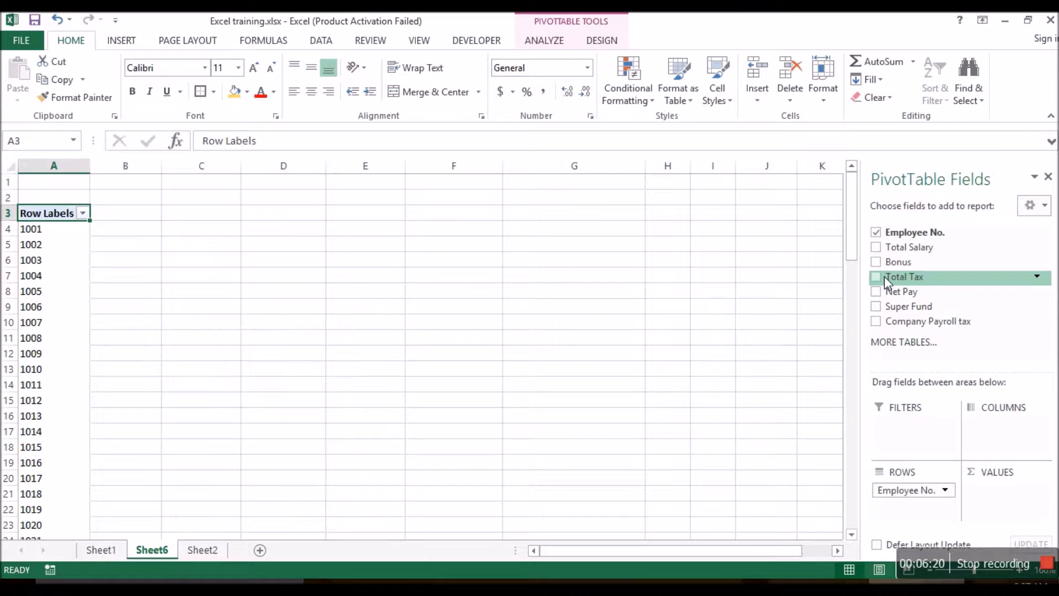
click(877, 279)
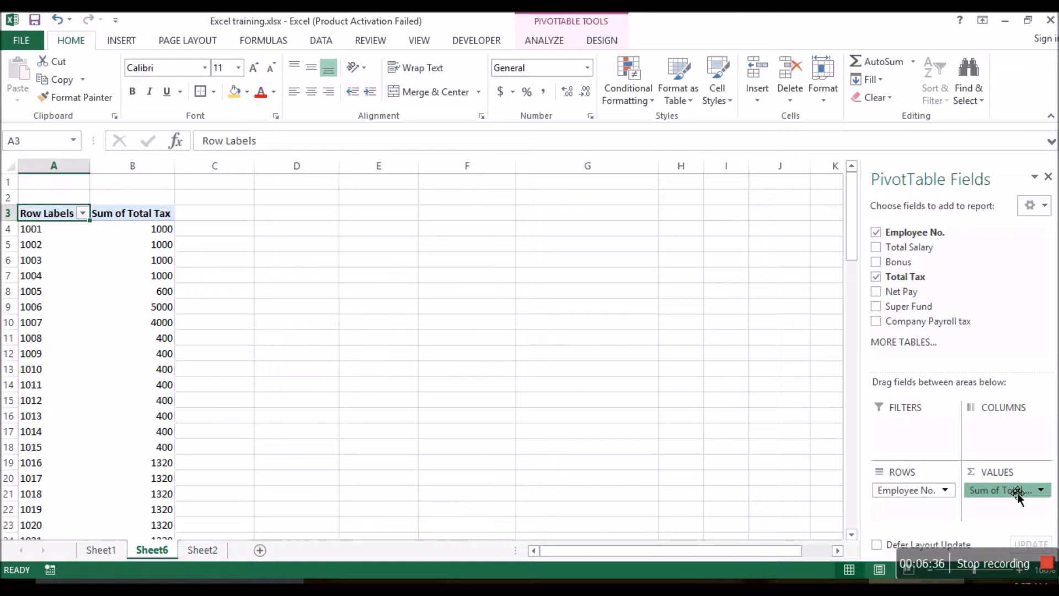
drag(1018, 495, 1007, 450)
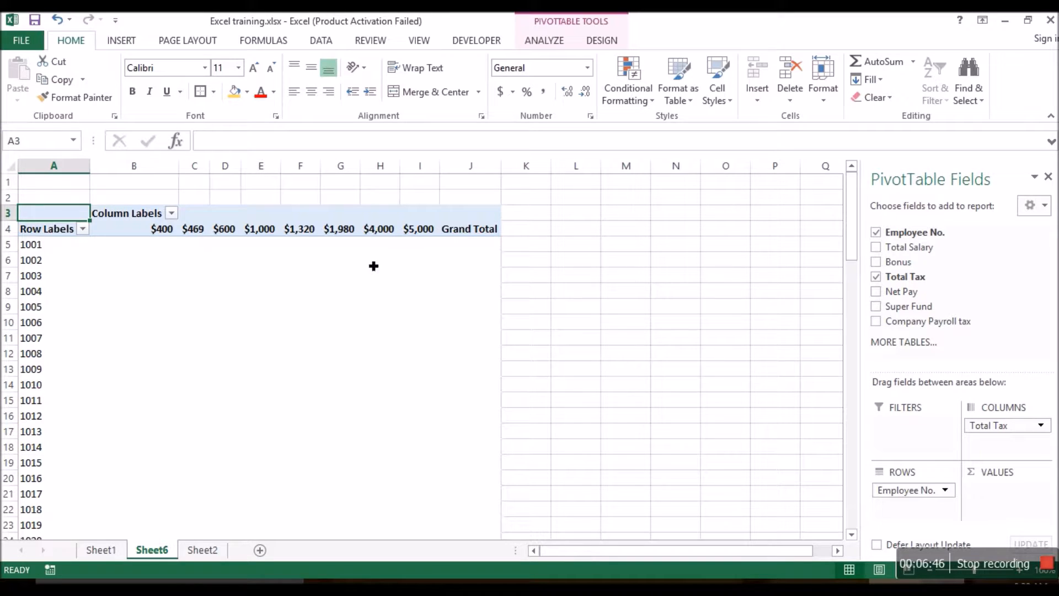
drag(917, 277, 1035, 506)
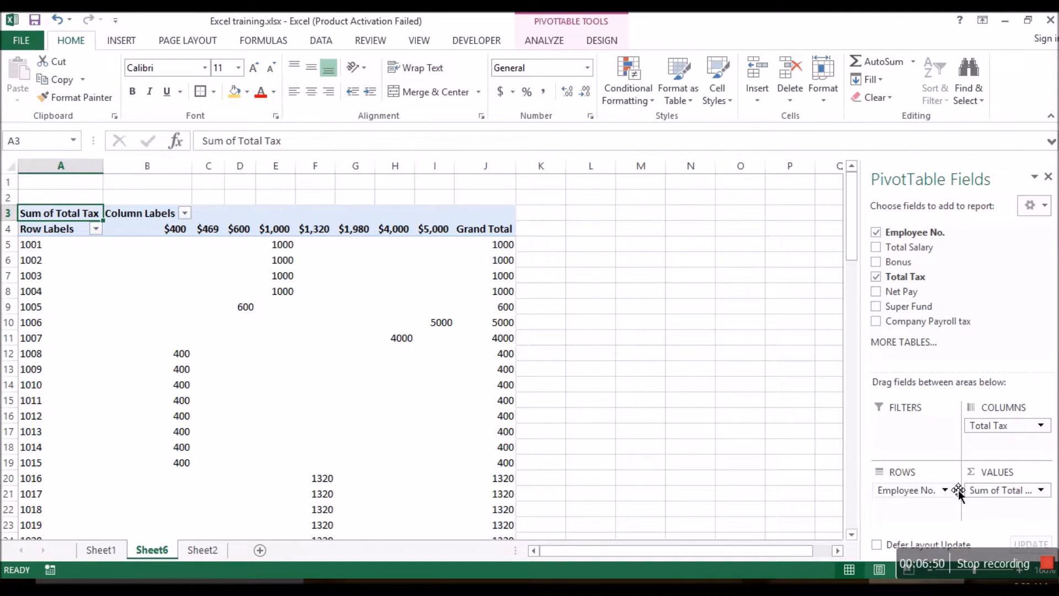
Summarize the Total Tax value field by Count
click(1036, 490)
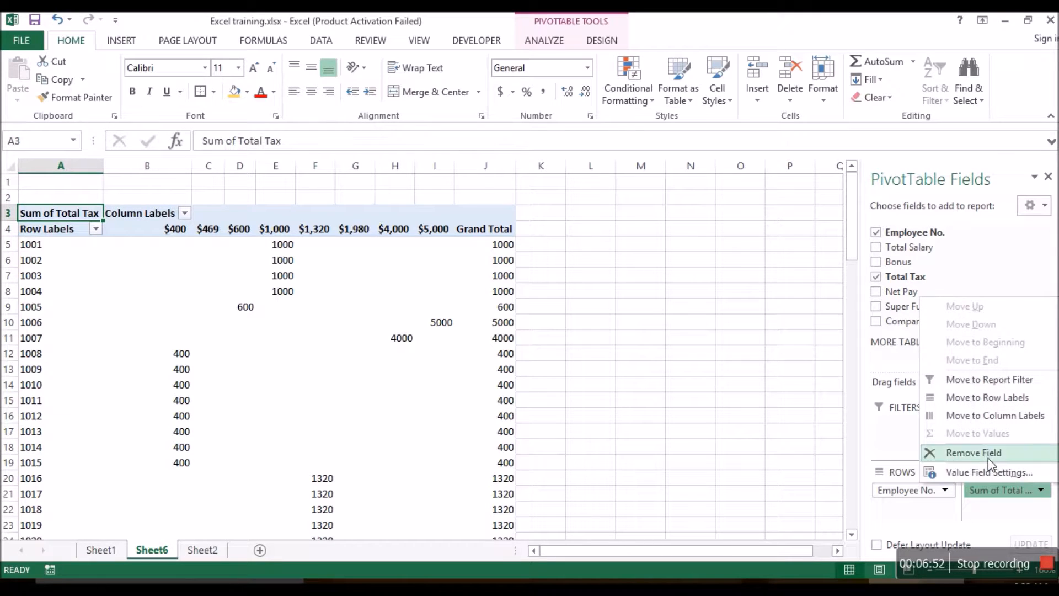
click(988, 474)
click(429, 322)
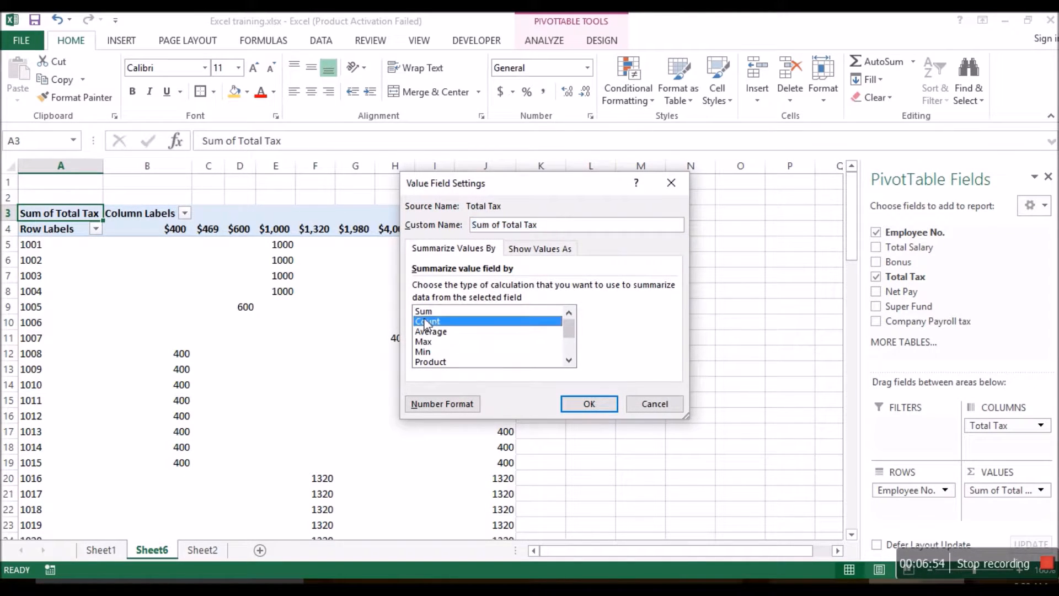
click(567, 407)
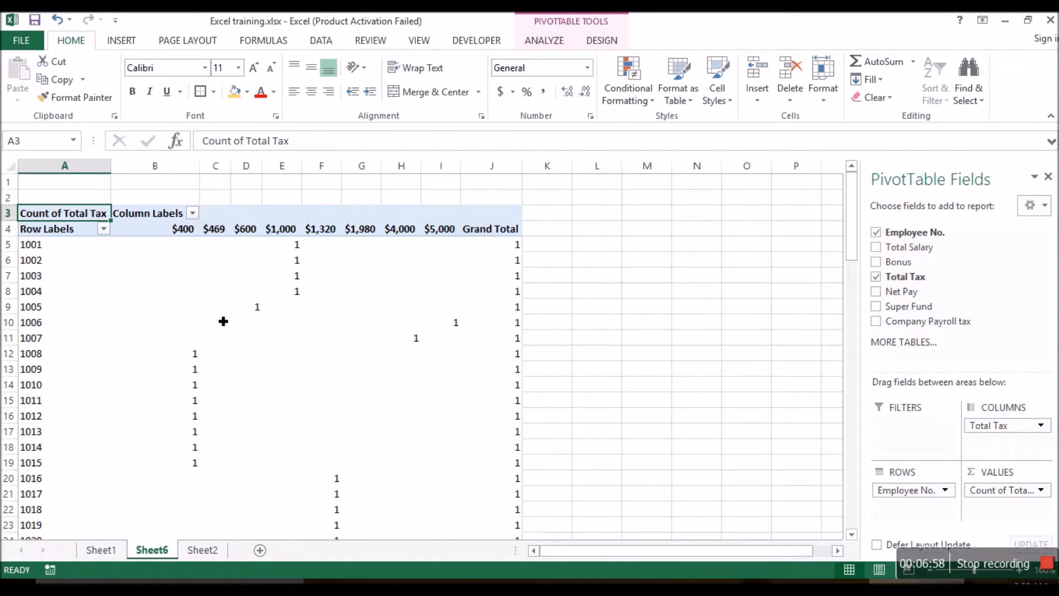
Remove Employee No. from the PivotTable and examine the counts under each Total Tax amount
mouse_move(249, 323)
click(877, 234)
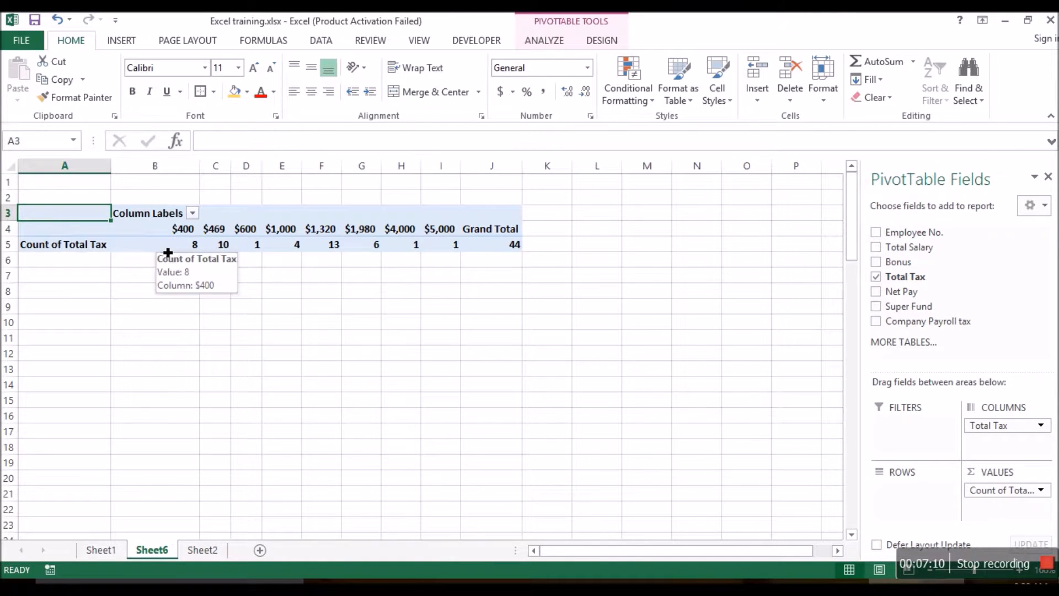
click(167, 253)
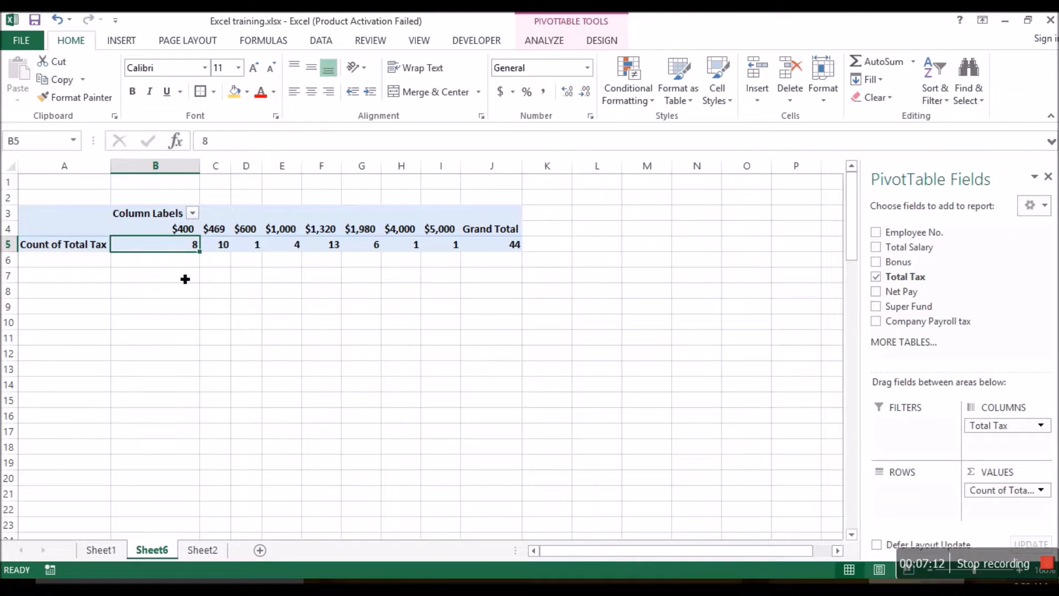
mouse_move(187, 247)
click(228, 249)
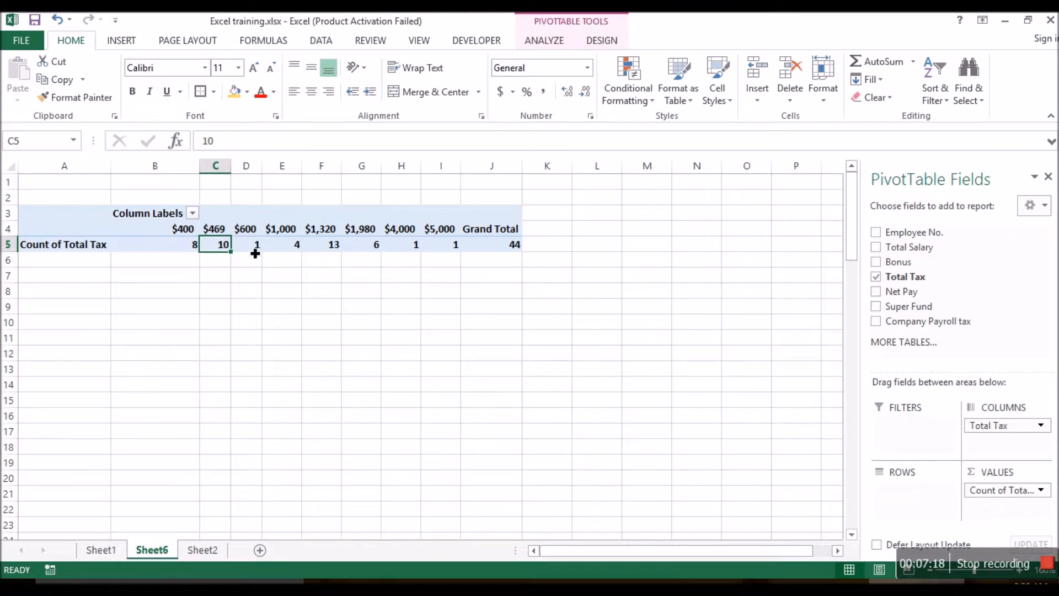
click(254, 246)
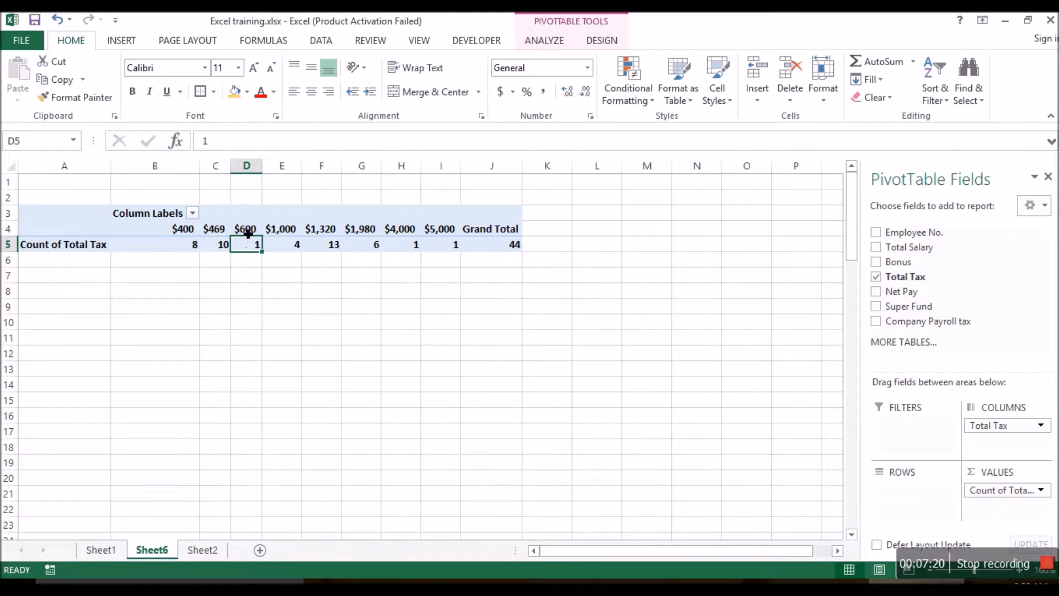
click(292, 245)
click(330, 243)
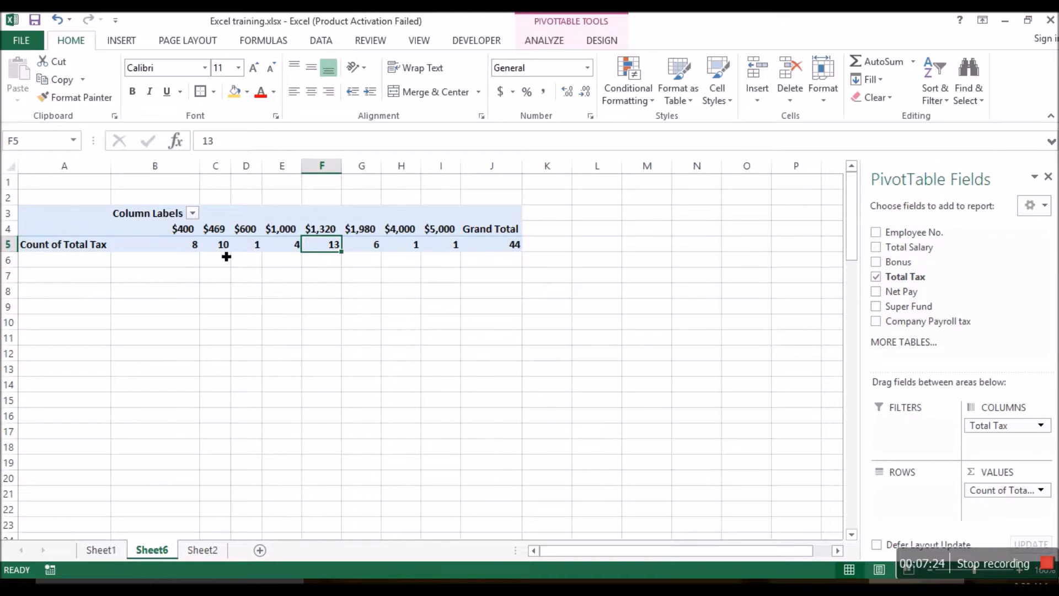
Return Employee No. to the rows area and remove Total Tax from the PivotTable
click(879, 237)
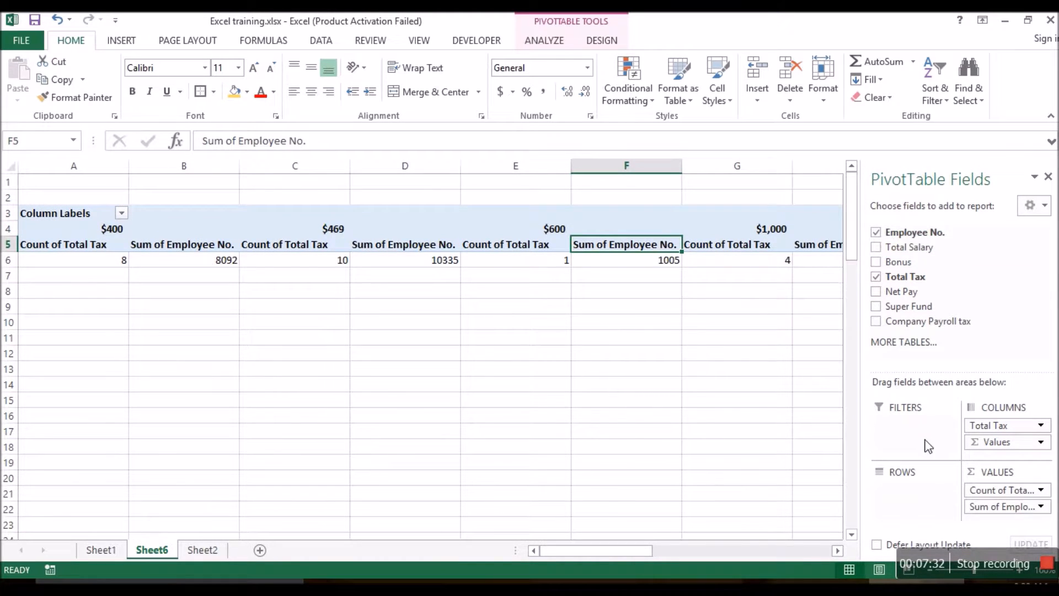
drag(1004, 516, 914, 490)
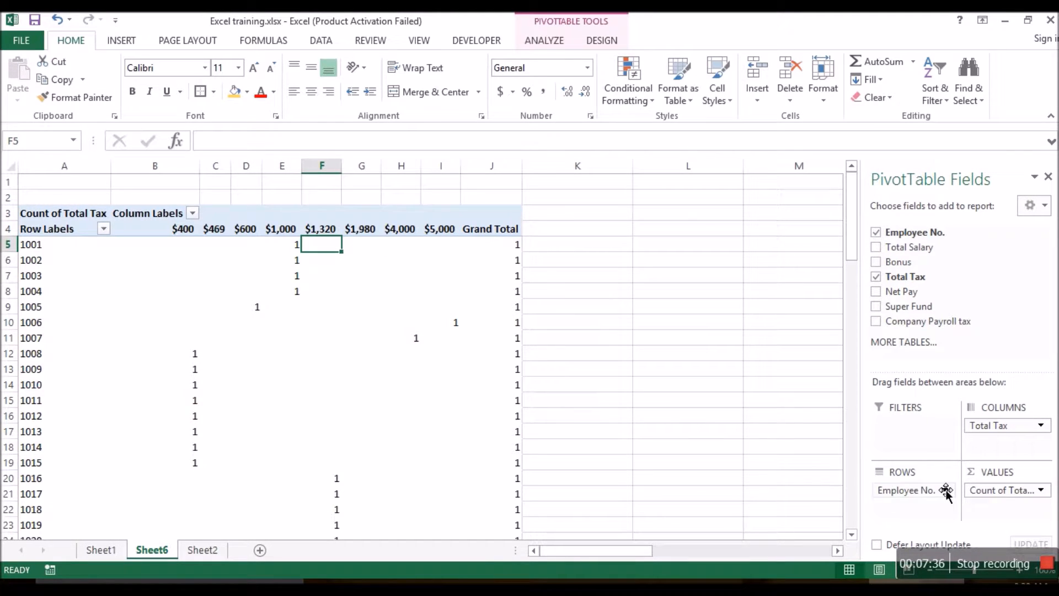
click(877, 277)
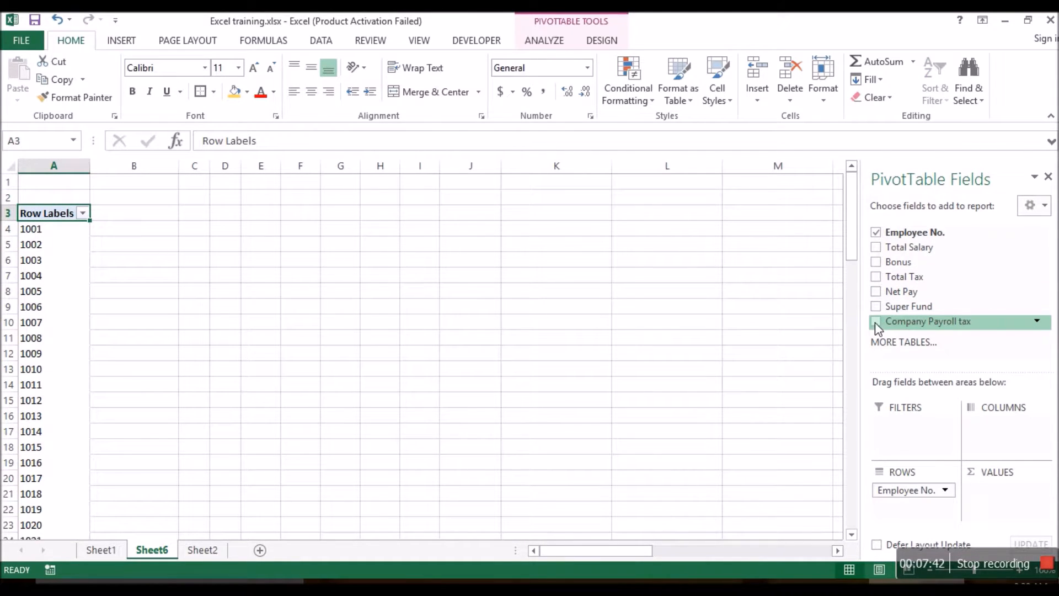
Place Company Payroll tax in both the columns and values areas and summarize its values by Count
drag(1016, 492, 1011, 441)
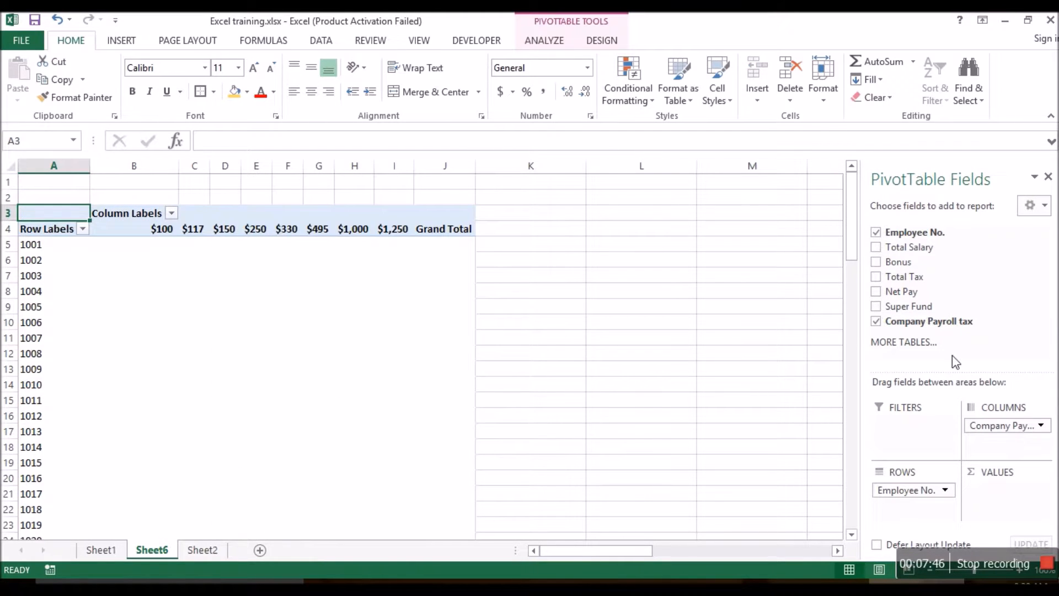
drag(905, 322, 996, 500)
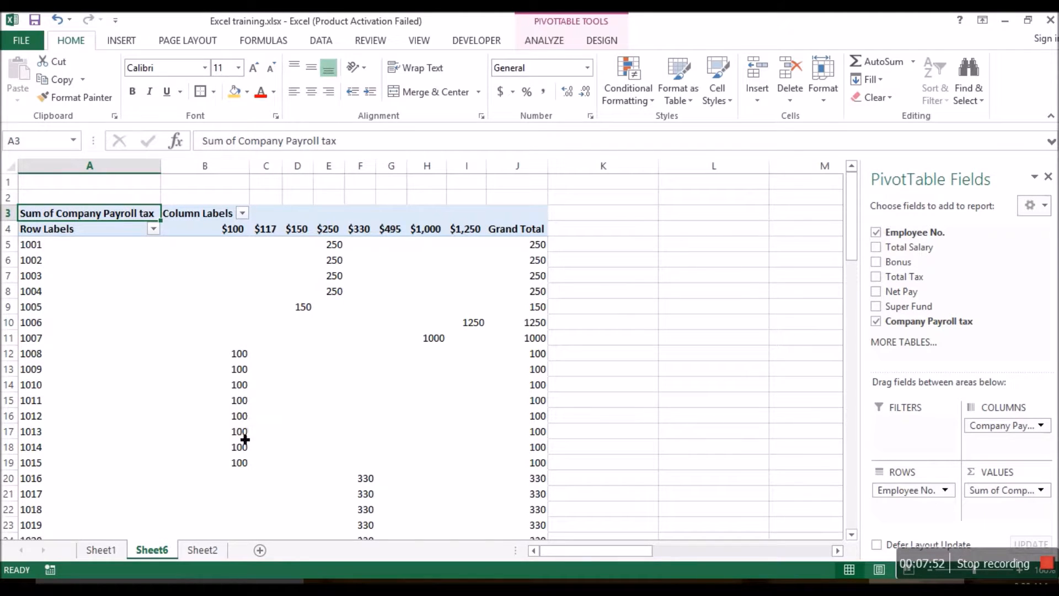
click(1041, 490)
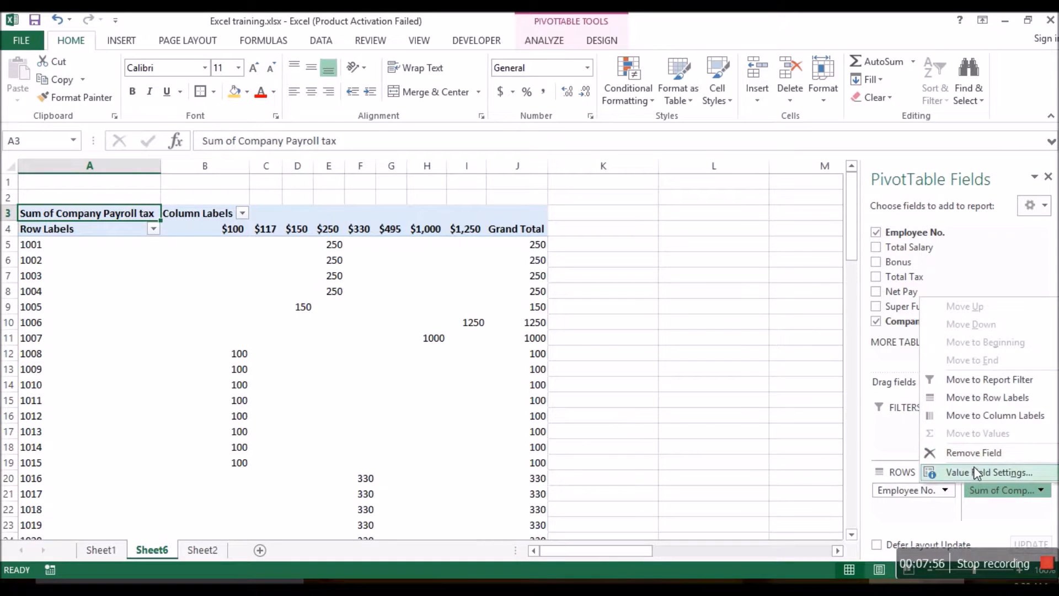
click(977, 473)
click(429, 322)
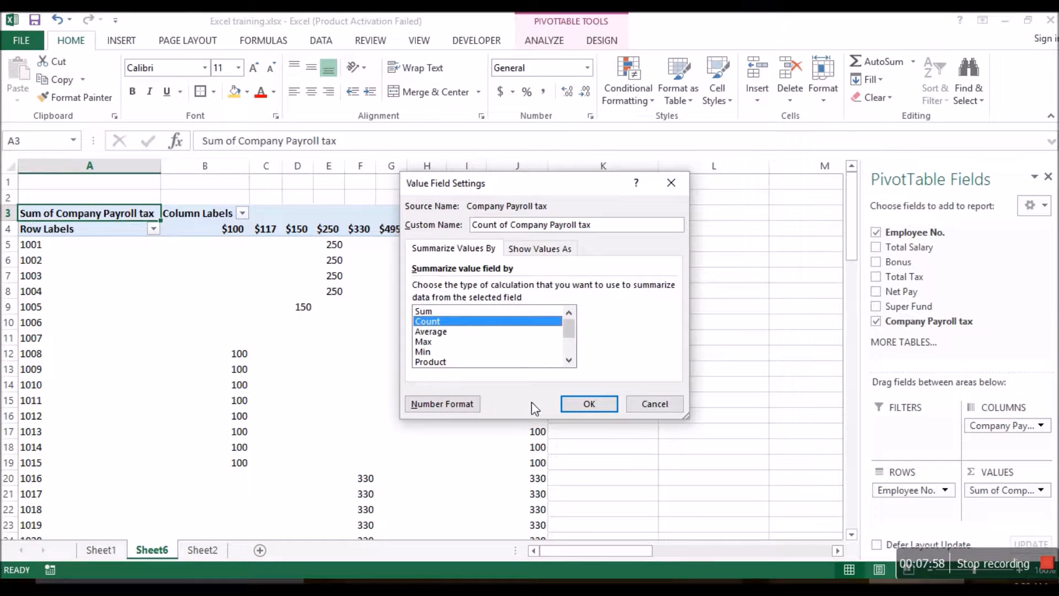
click(577, 405)
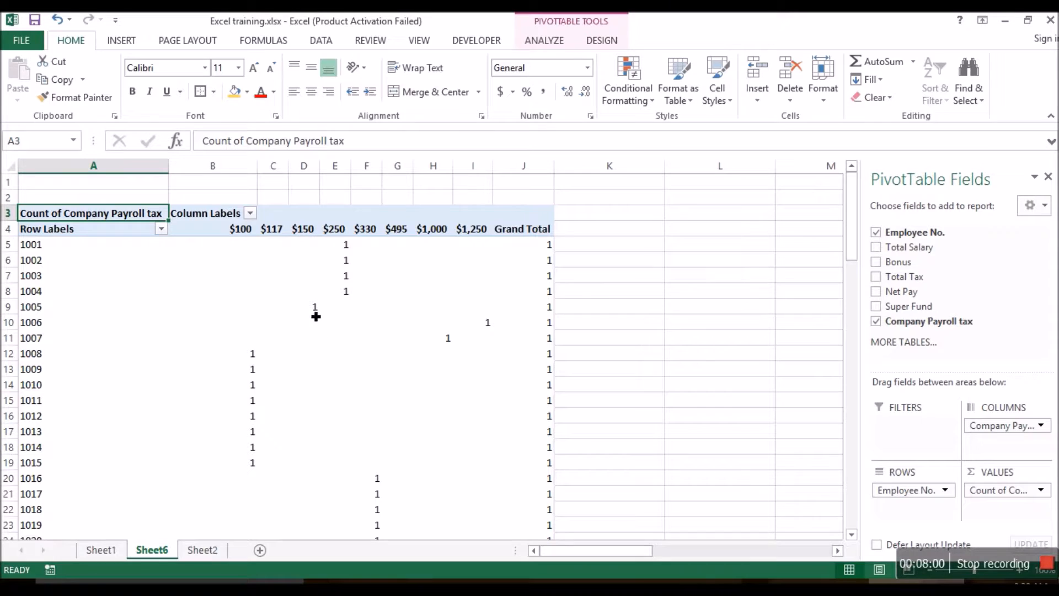
Take Employee No. out of the PivotTable to view the Company Payroll tax counts and return it to the rows area
click(876, 232)
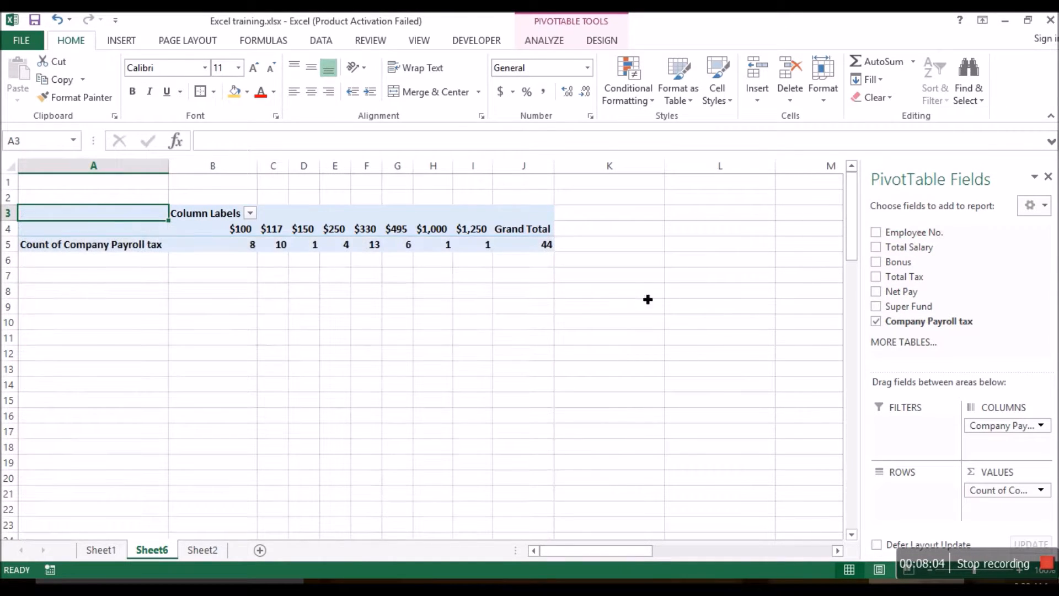
mouse_move(234, 253)
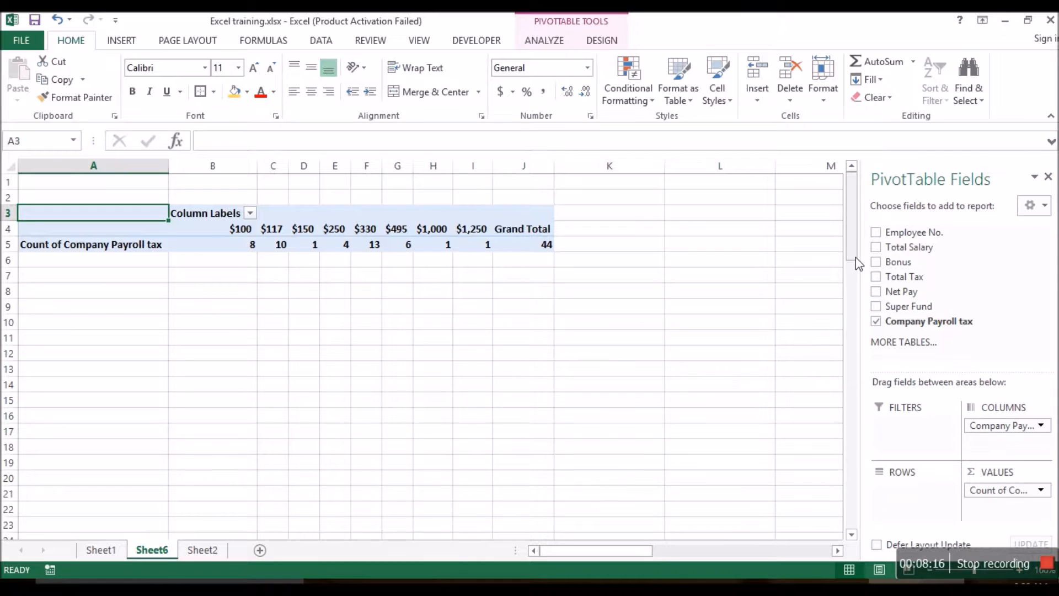
click(876, 232)
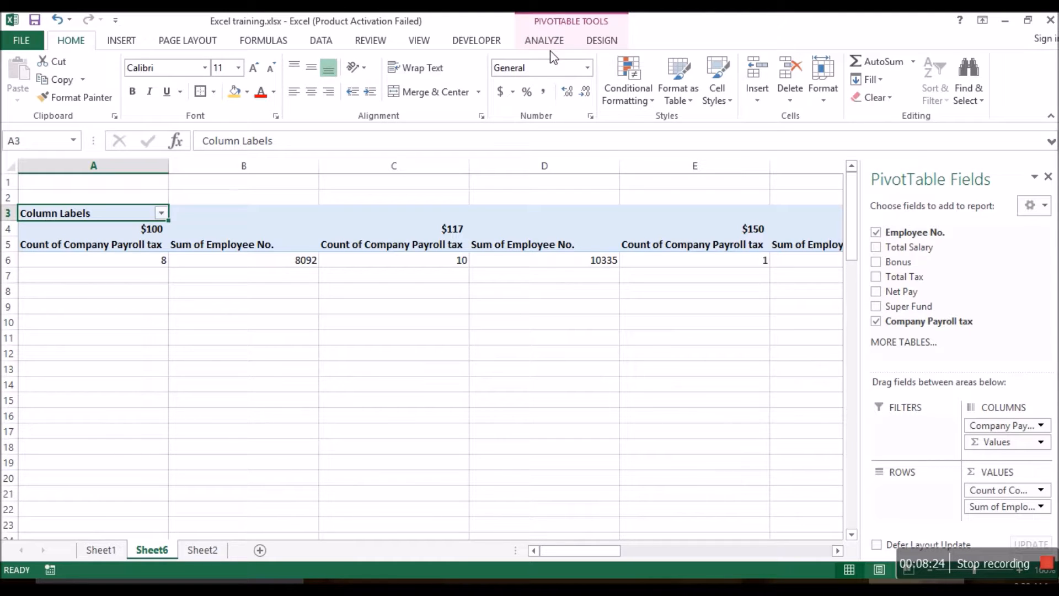
drag(990, 506, 917, 511)
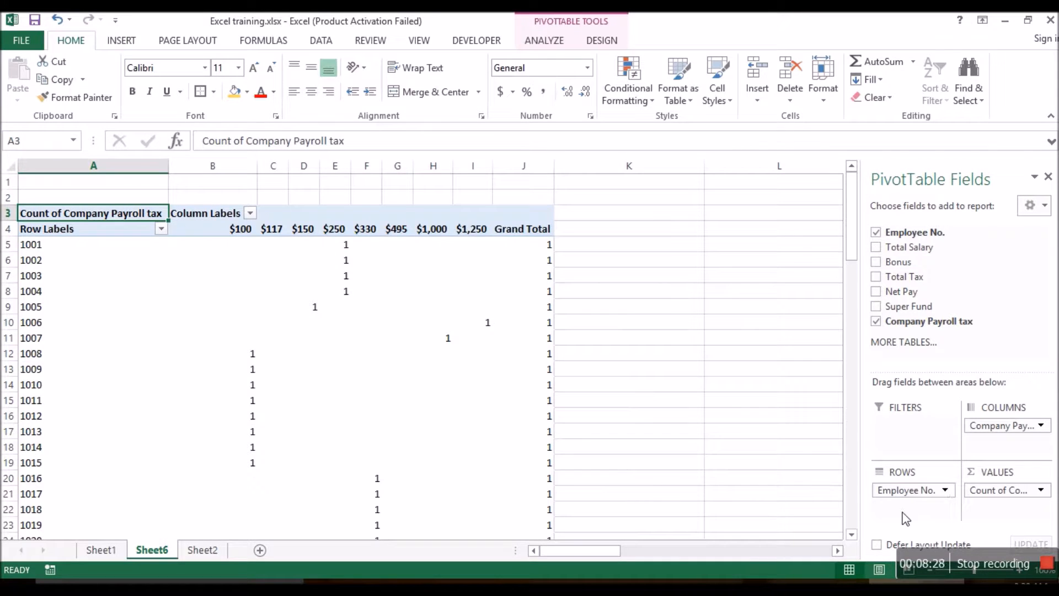
Select cells inside the PivotTable and blank cell K11 outside it to compare when the PivotTable tools are available
click(372, 342)
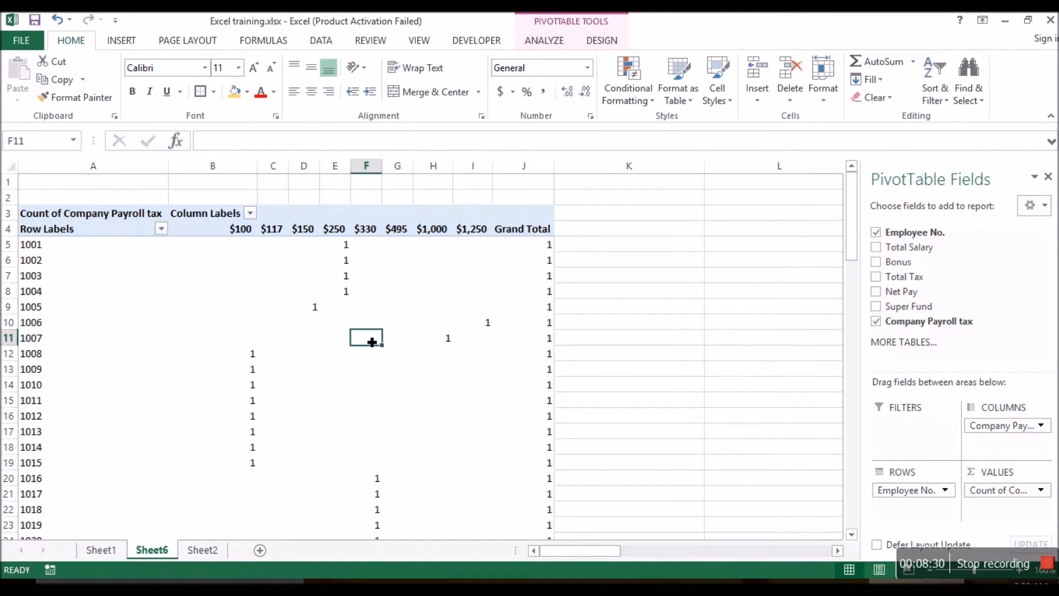
mouse_move(373, 342)
mouse_move(467, 346)
click(115, 284)
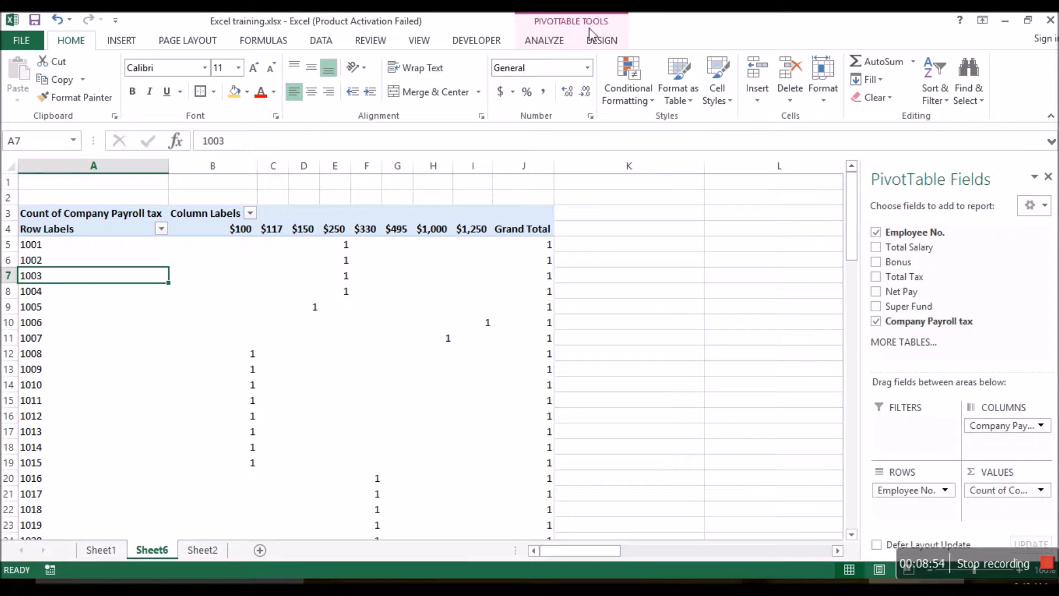
click(649, 343)
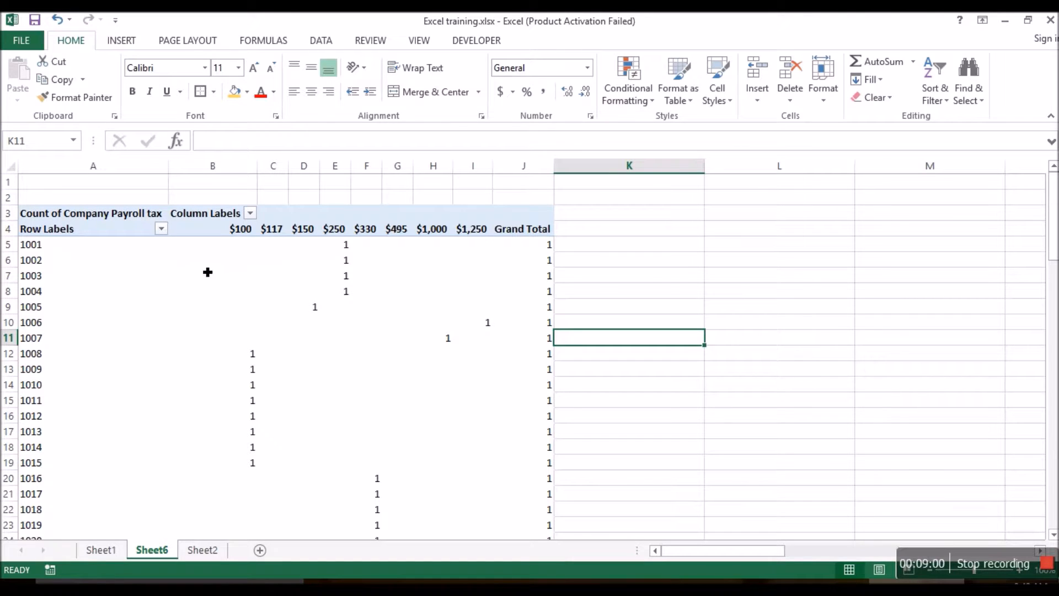
Insert slicers for Employee No. and Company Payroll tax on the PivotTable
mouse_move(207, 272)
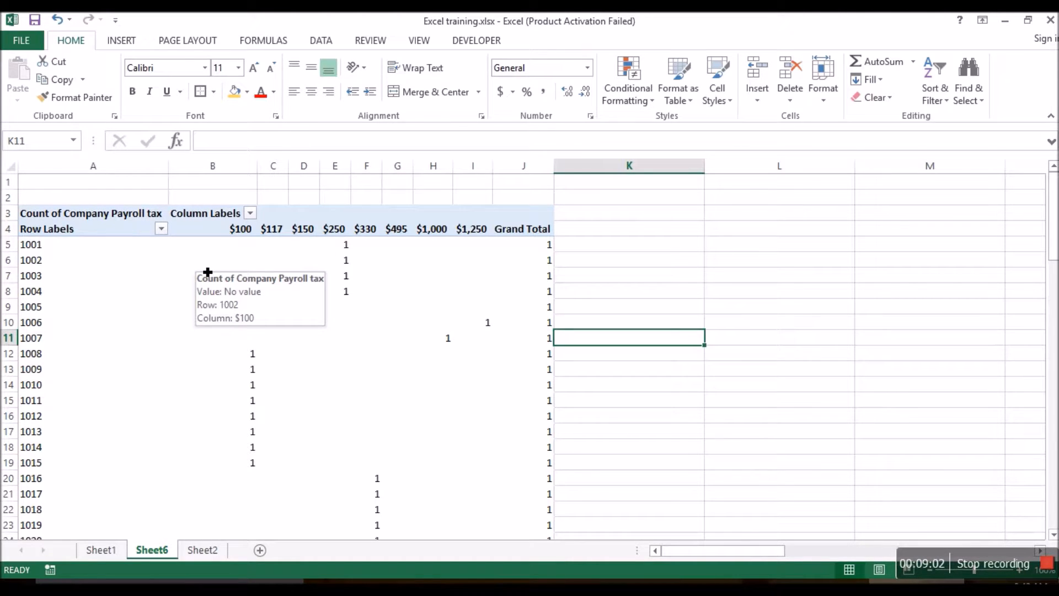
click(117, 297)
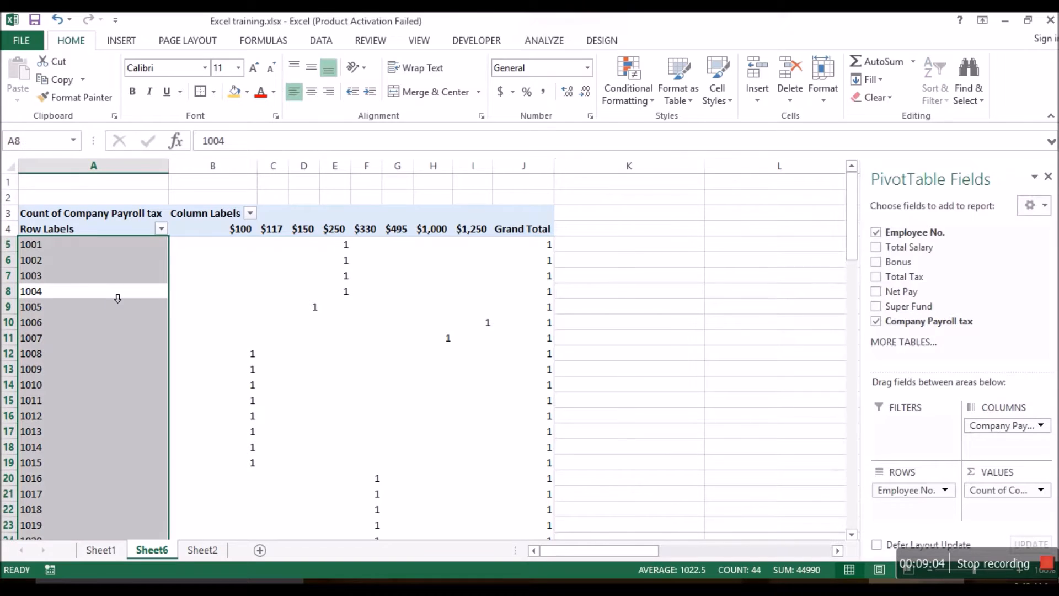
click(116, 299)
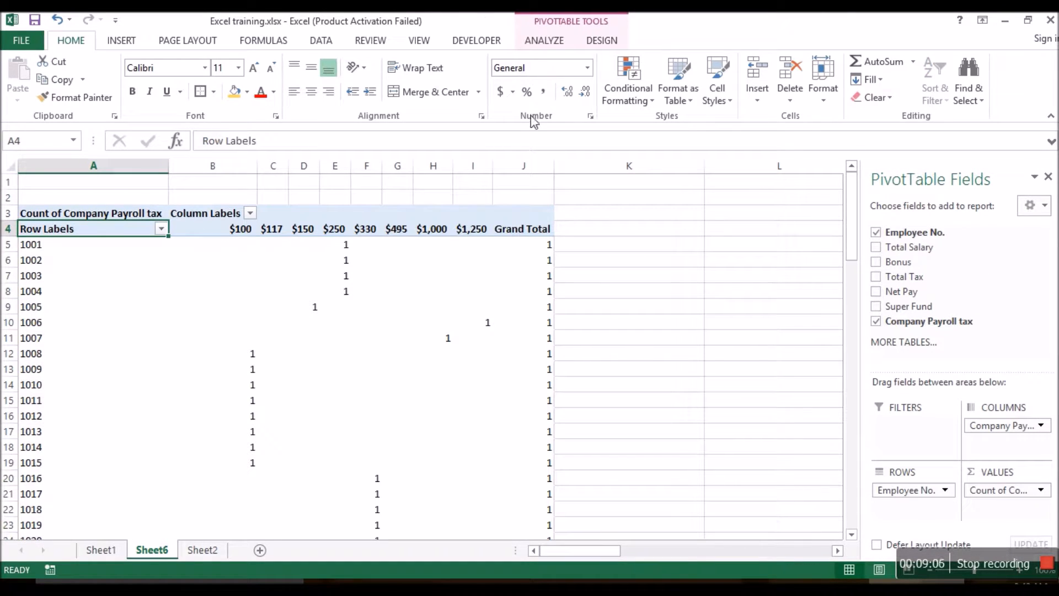
click(551, 47)
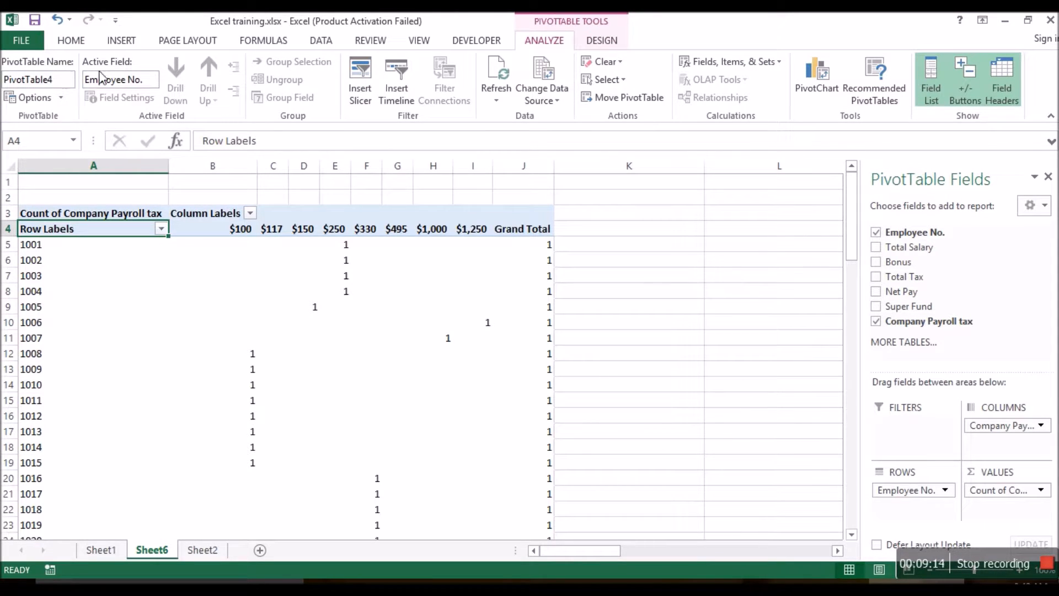
click(356, 100)
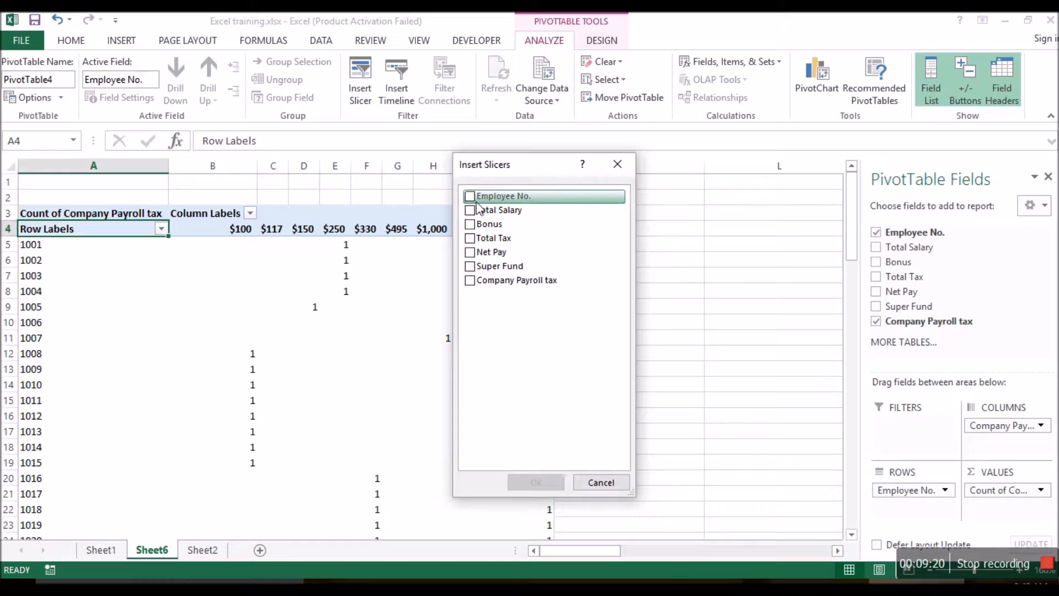
click(470, 199)
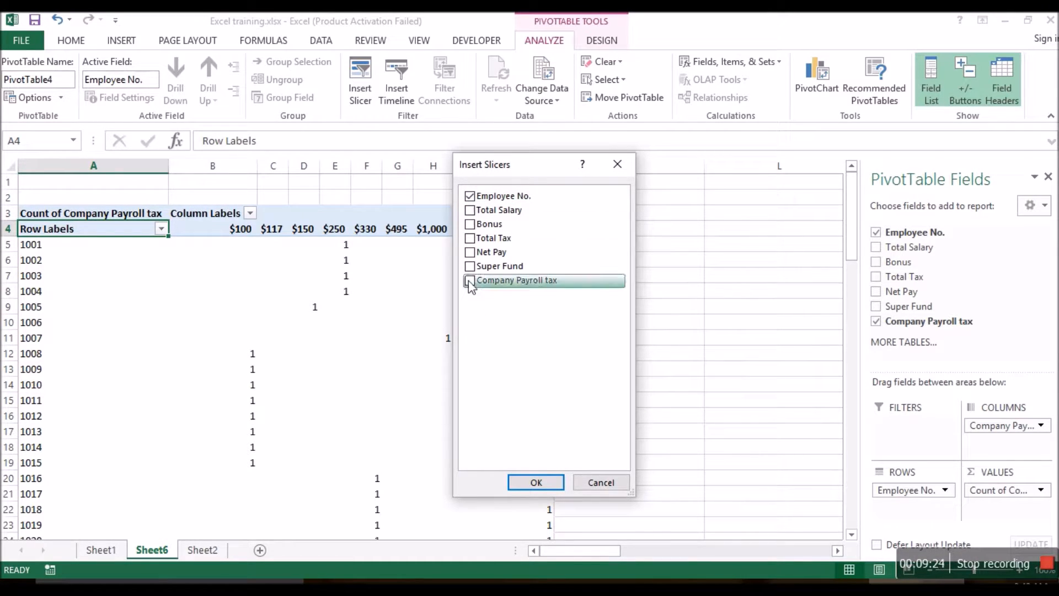
click(539, 483)
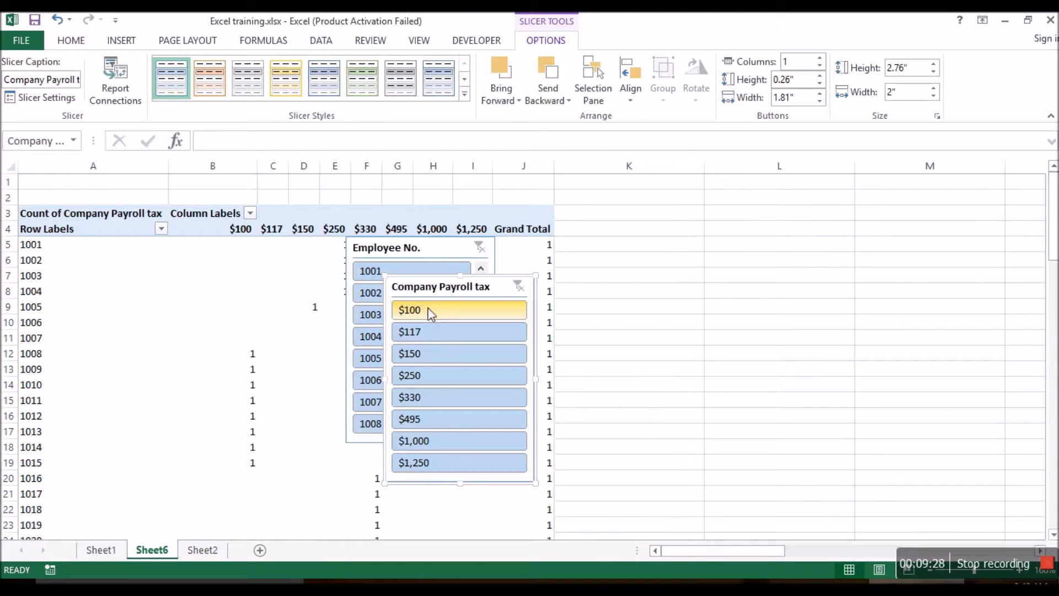
Move the Company Payroll tax and Employee No. slicers off the PivotTable into the blank columns beside it, with Company Payroll tax nearest
drag(415, 301, 658, 235)
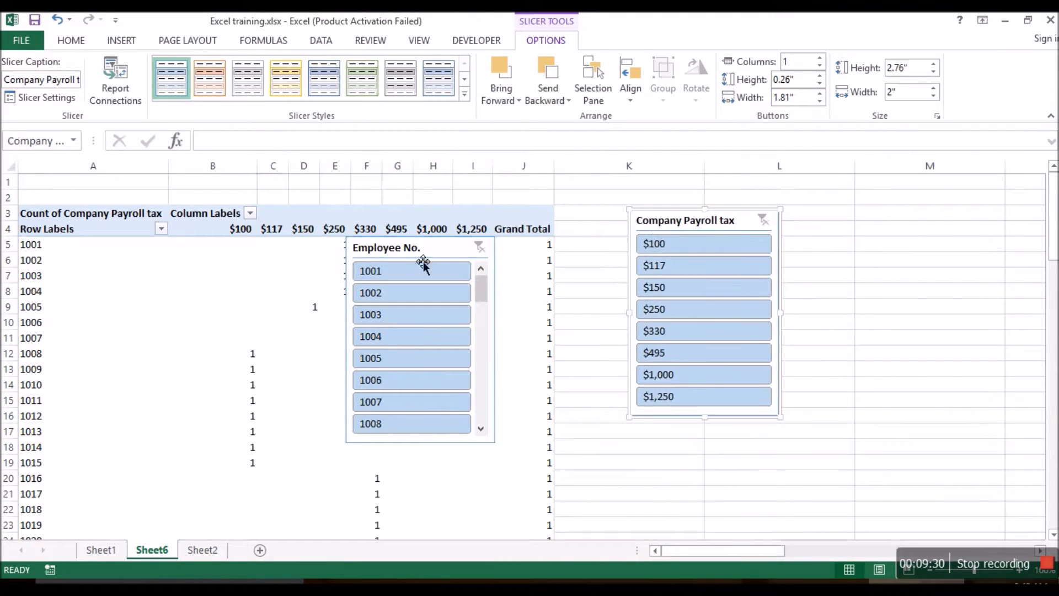
drag(374, 259, 838, 223)
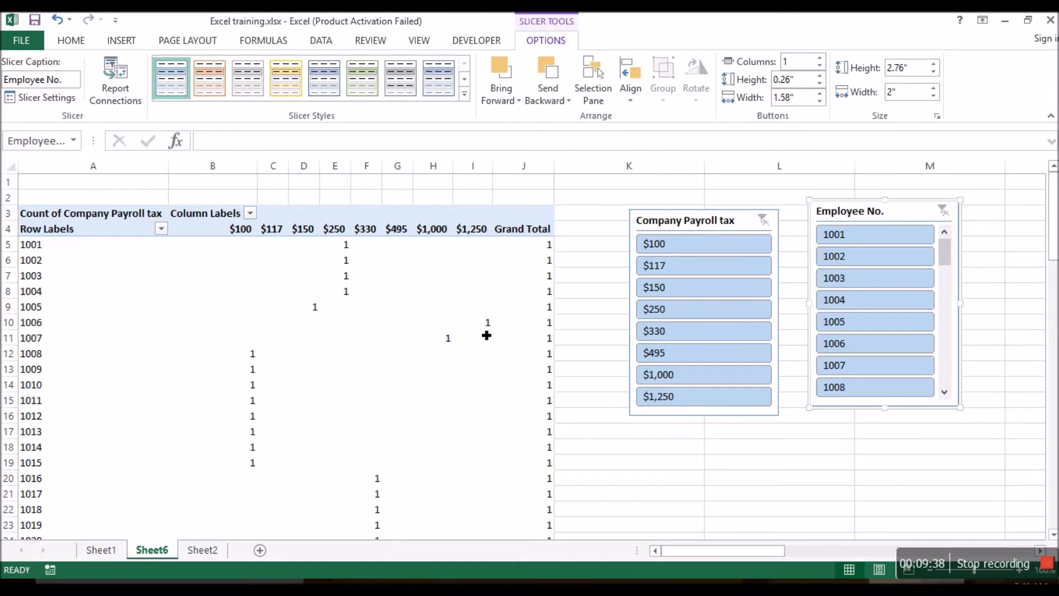
drag(688, 226, 636, 249)
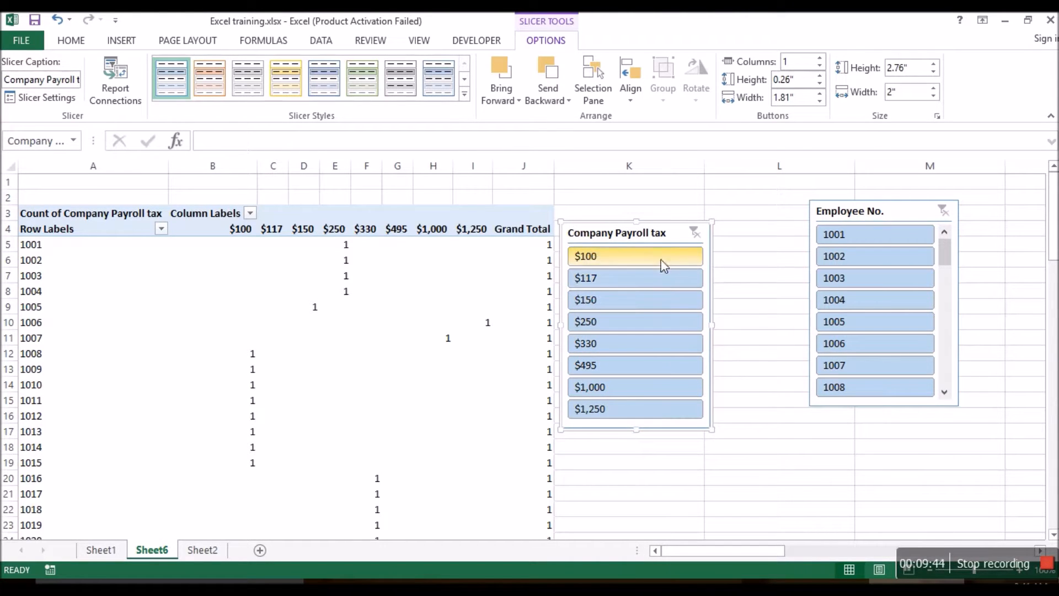
Insert a Total Tax slicer and place it between the Company Payroll tax and Employee No. slicers
click(374, 311)
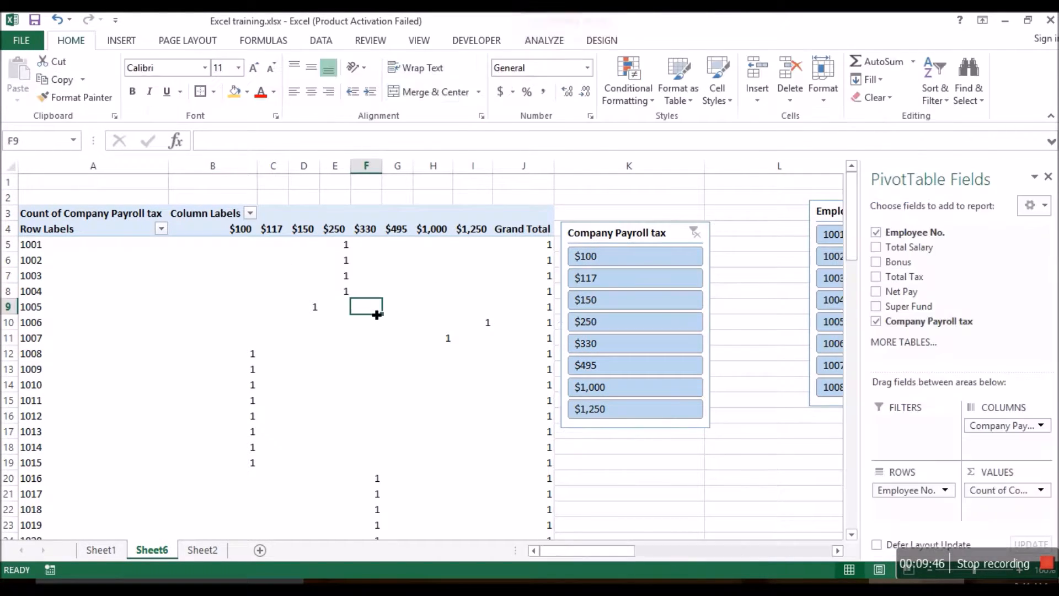
click(533, 42)
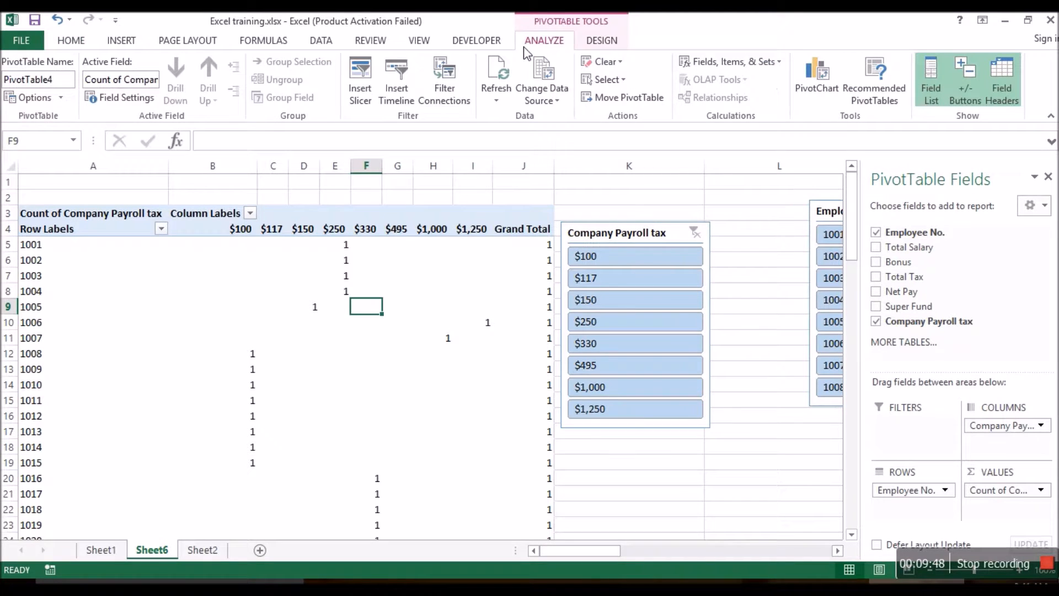
click(353, 92)
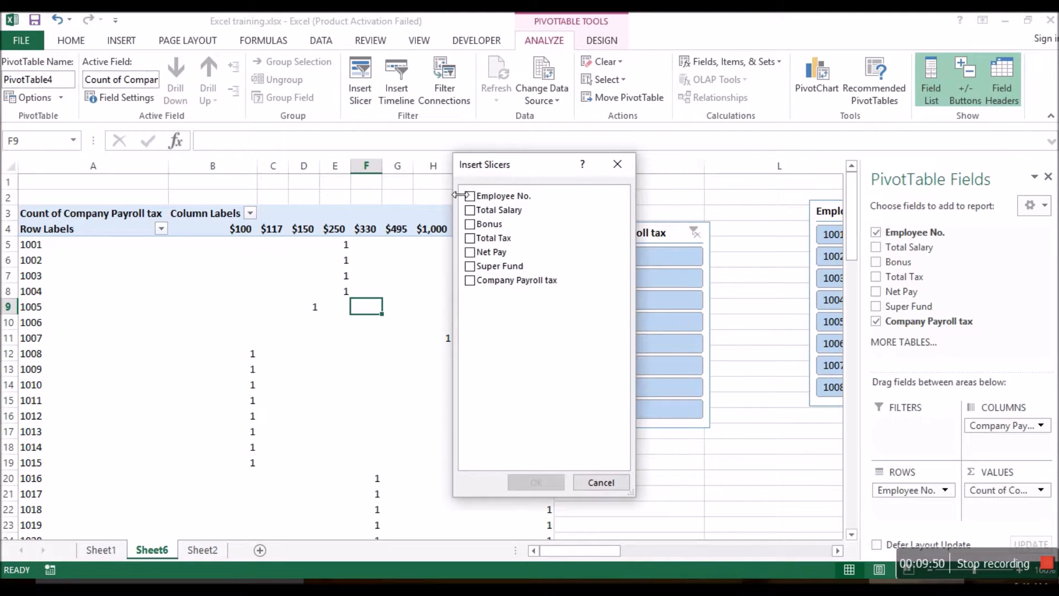
click(470, 240)
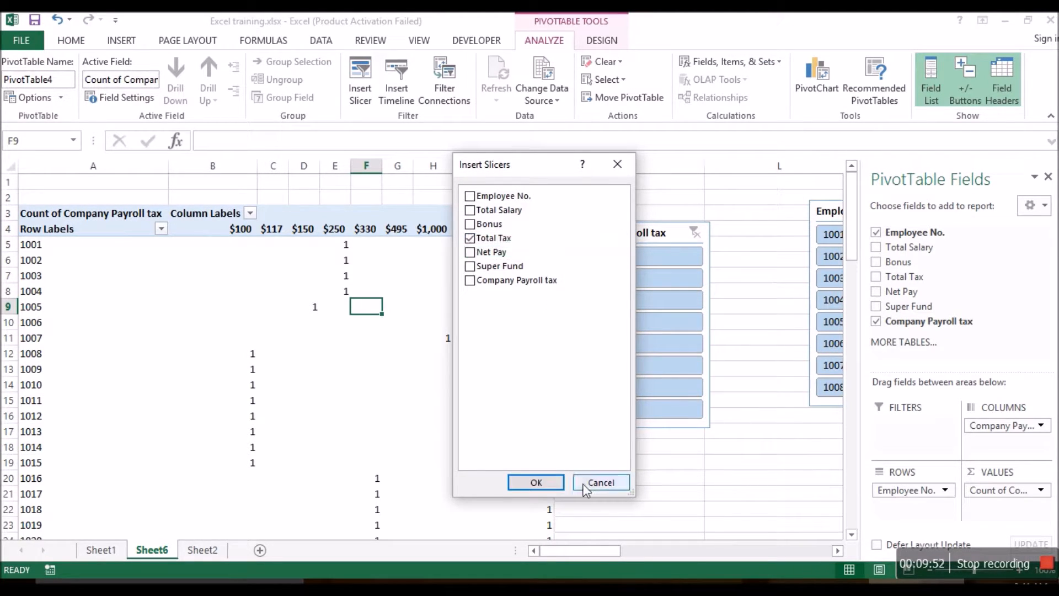
click(555, 486)
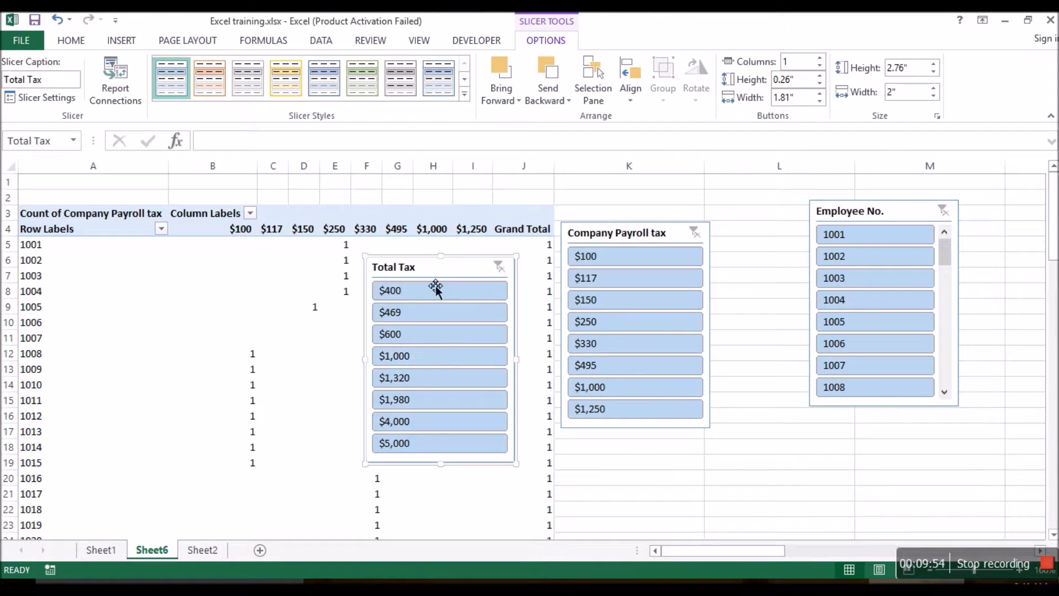
drag(420, 276, 669, 267)
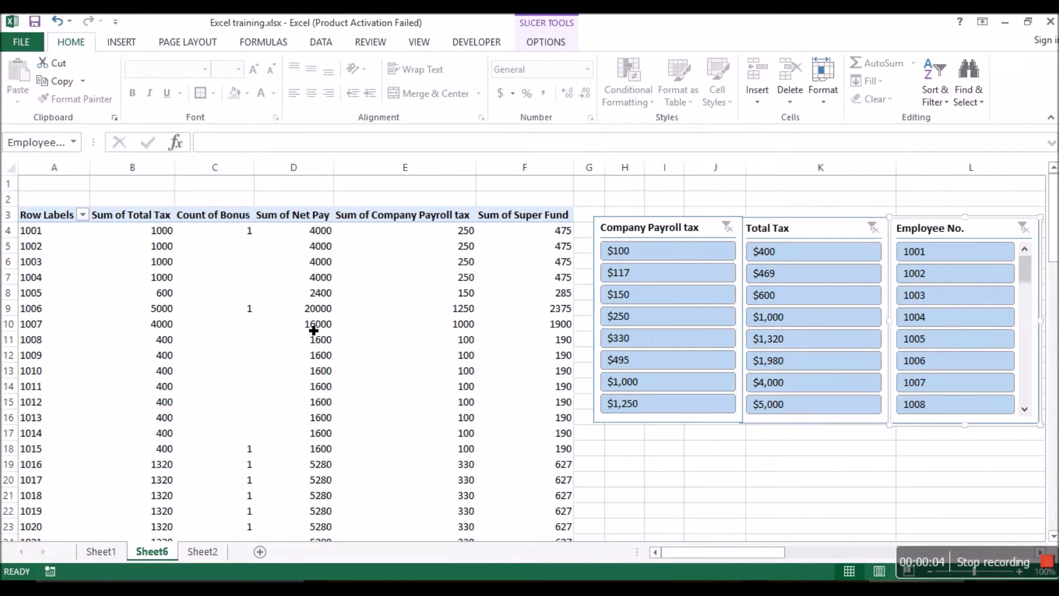
Filter the PivotTable by Company Payroll tax of $100, $117, $150 and $250 in turn with the slicer and clear the filter
mouse_move(314, 330)
click(485, 283)
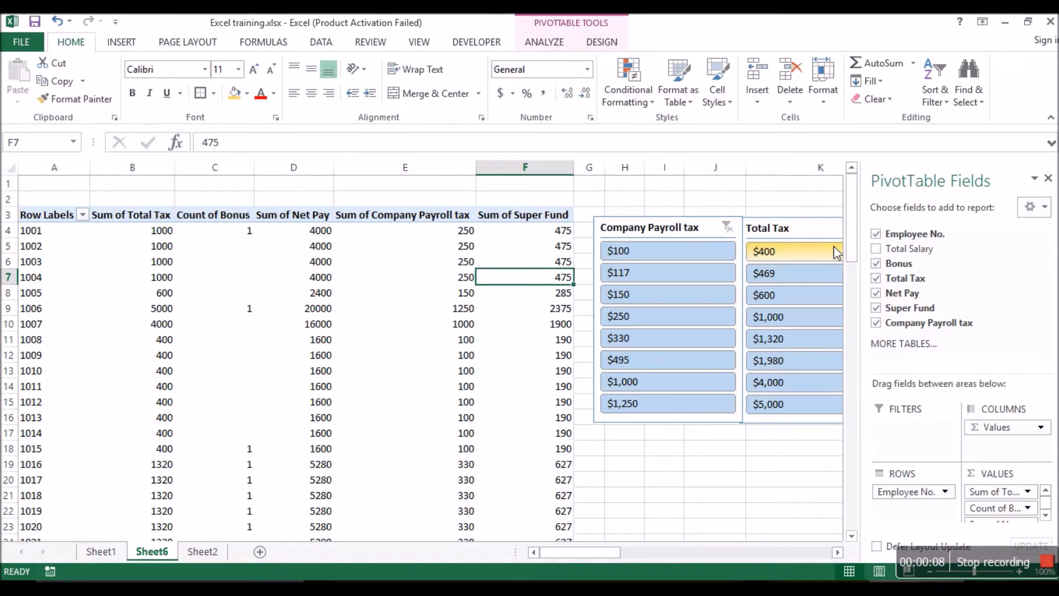
click(639, 255)
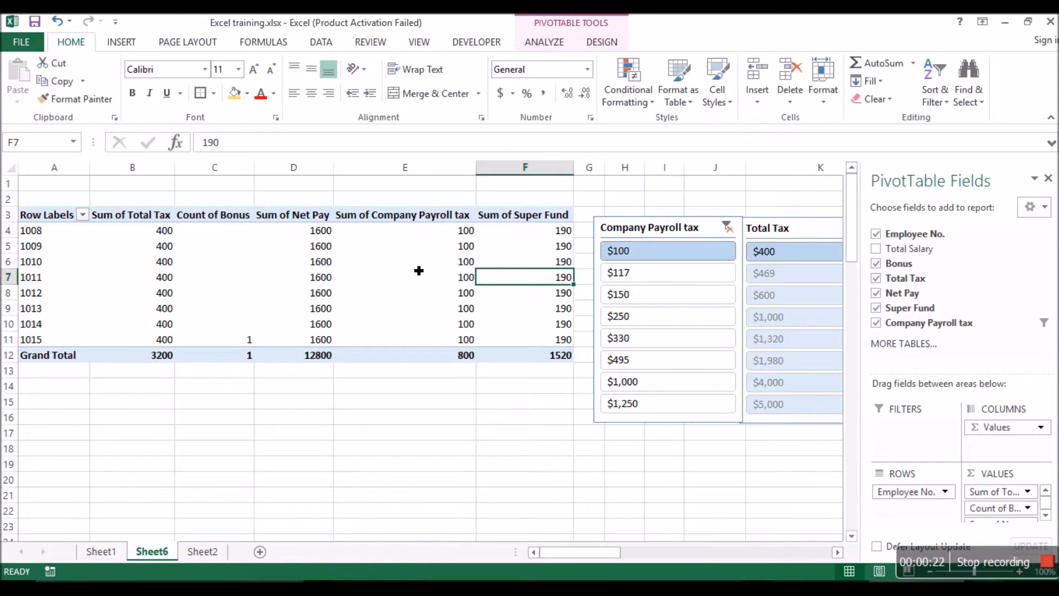
click(650, 273)
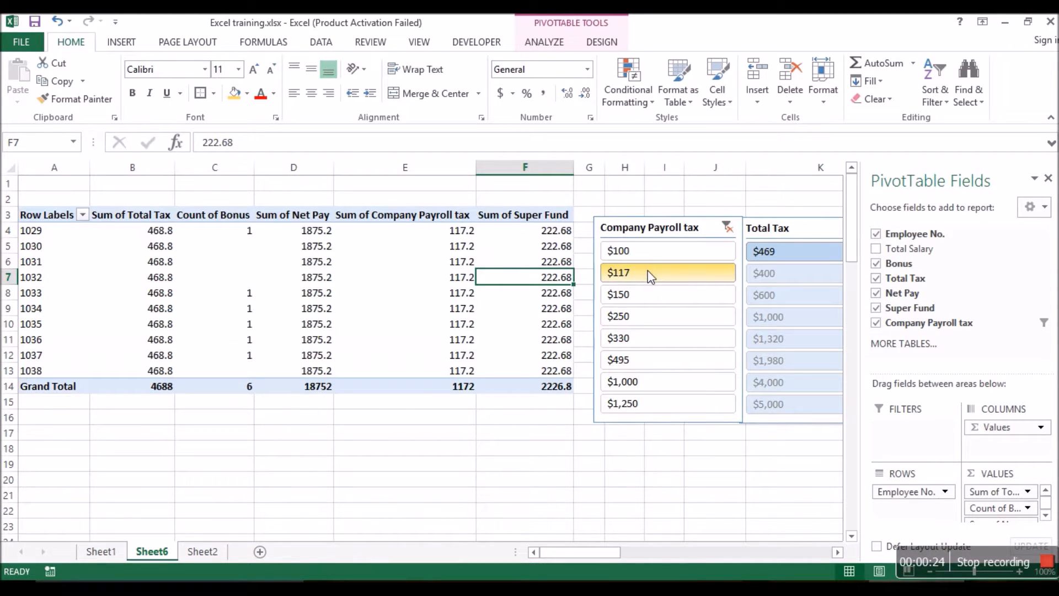
click(649, 297)
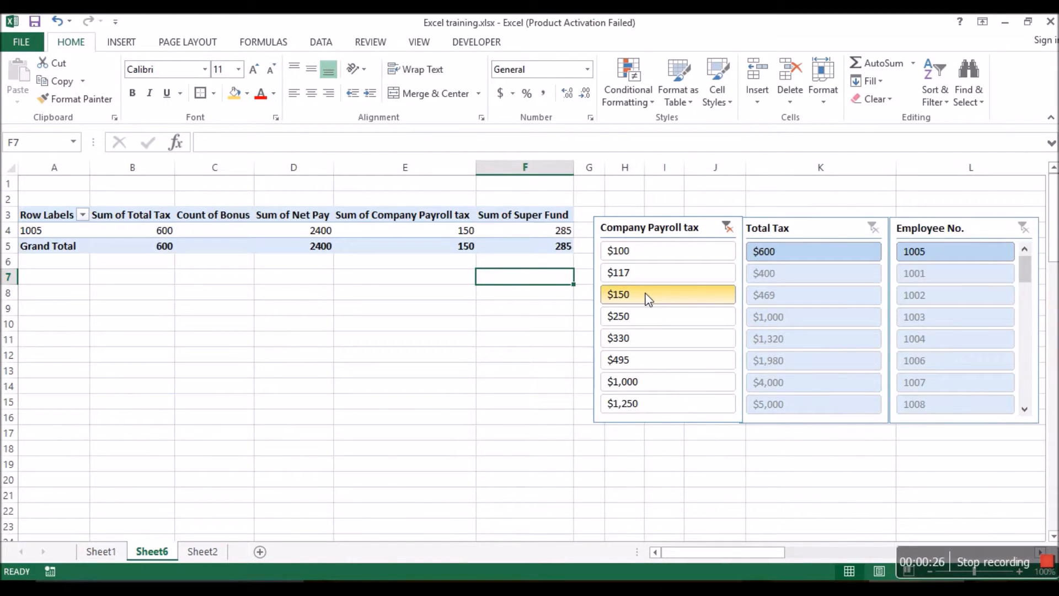
click(644, 315)
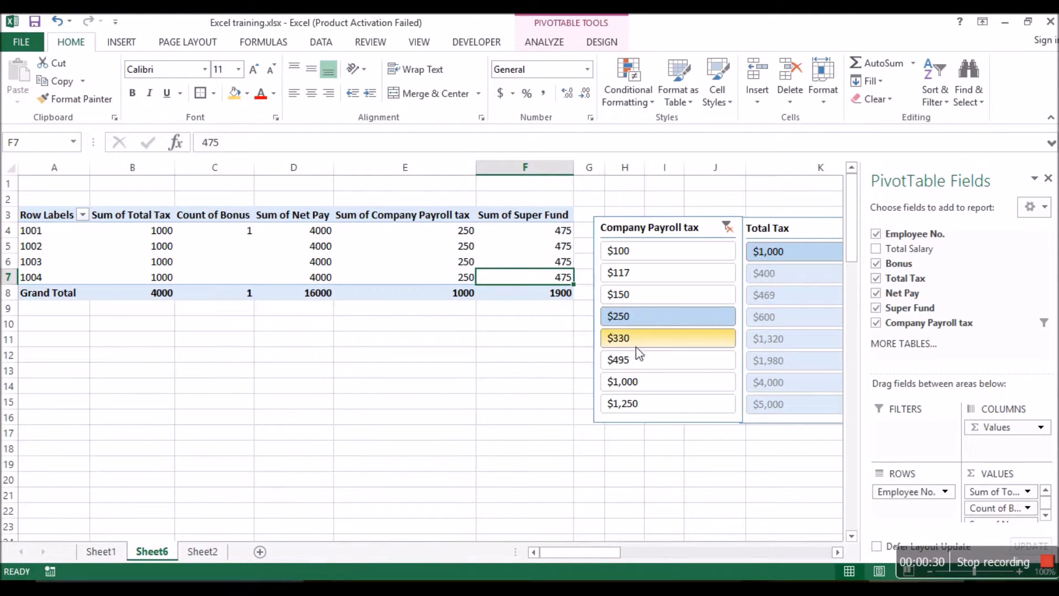
click(727, 227)
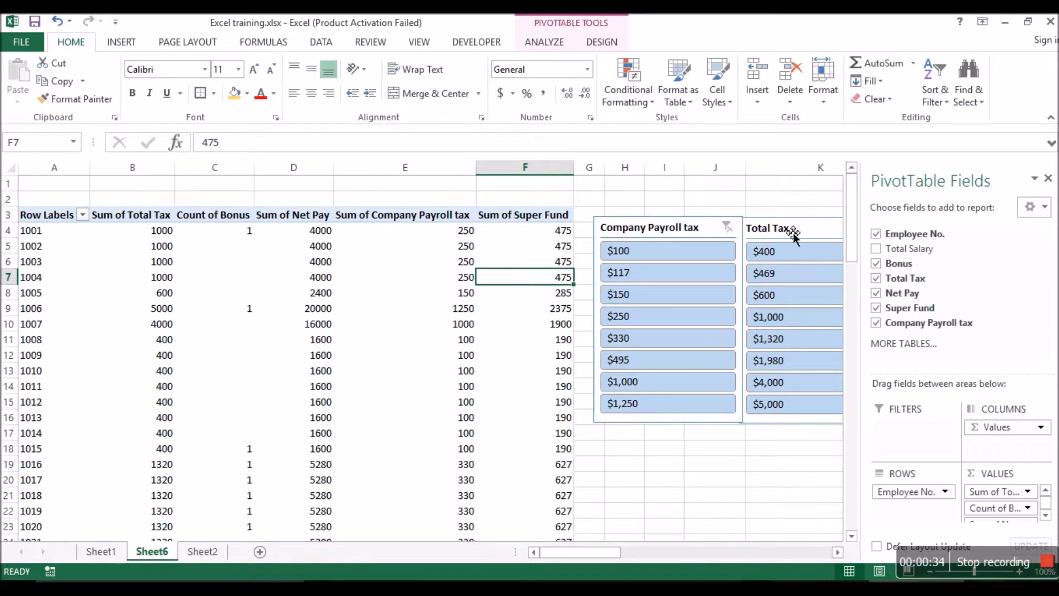
Swap the slicer positions so Total Tax sits next to the PivotTable and Company Payroll tax beyond it
drag(794, 239, 639, 323)
drag(643, 230, 807, 255)
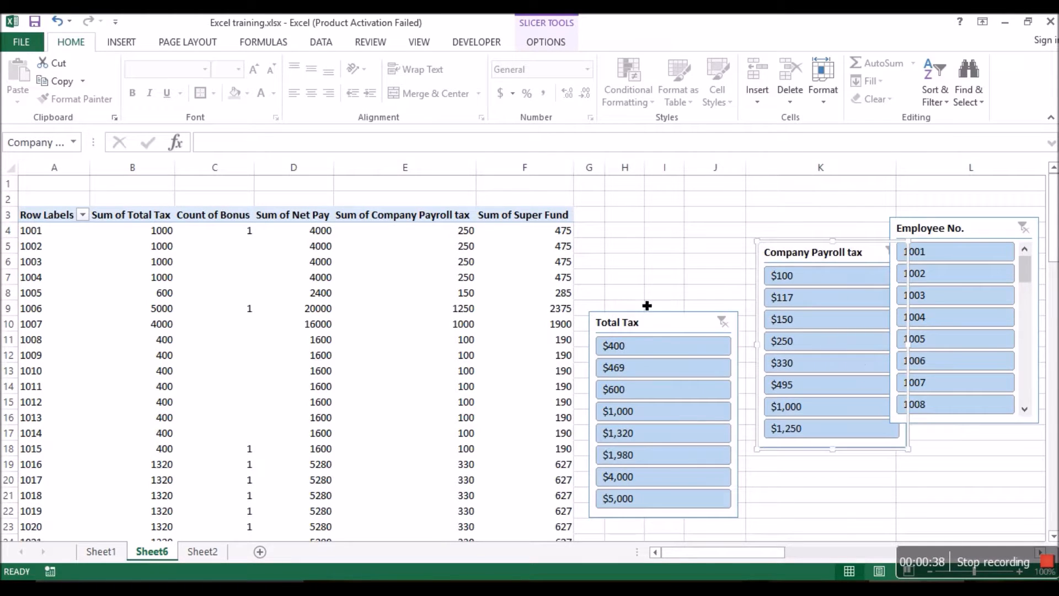
drag(629, 329, 633, 237)
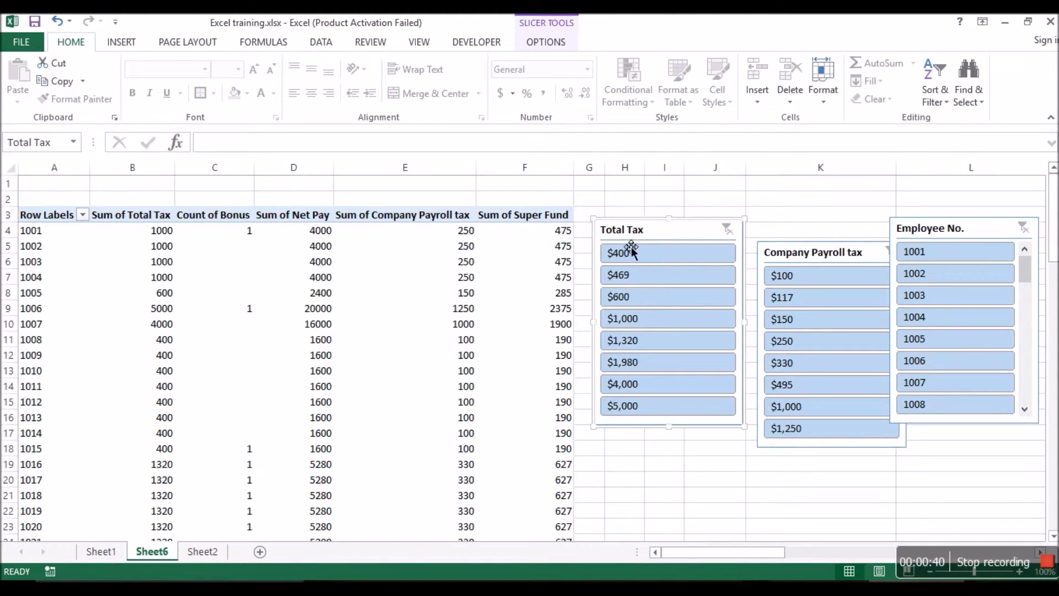
Filter the PivotTable by Total Tax of $400, $469, $600 and $1,000 in turn with the slicer and clear the filter
click(624, 252)
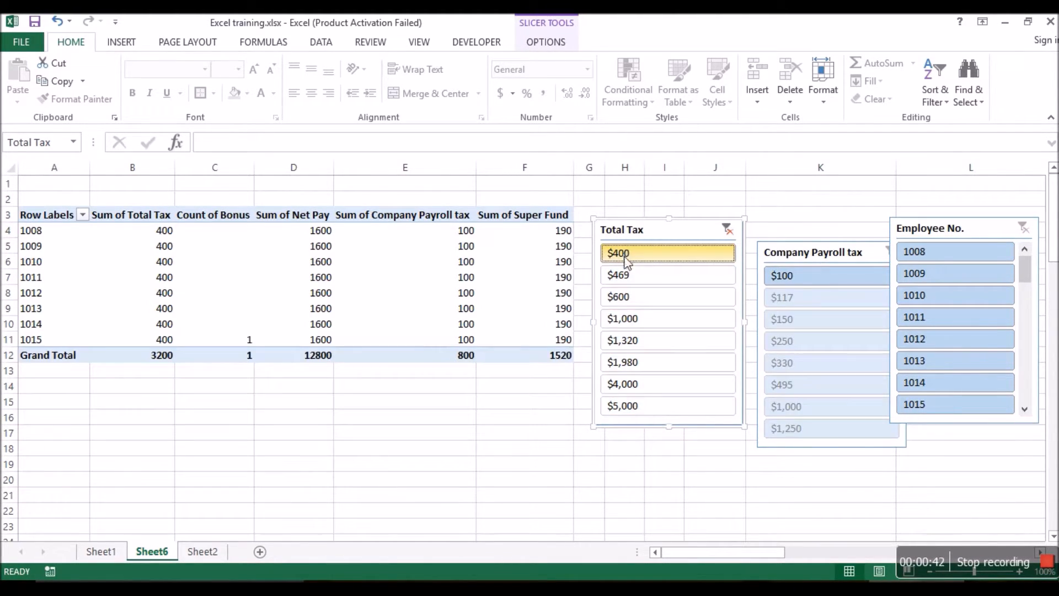
click(633, 280)
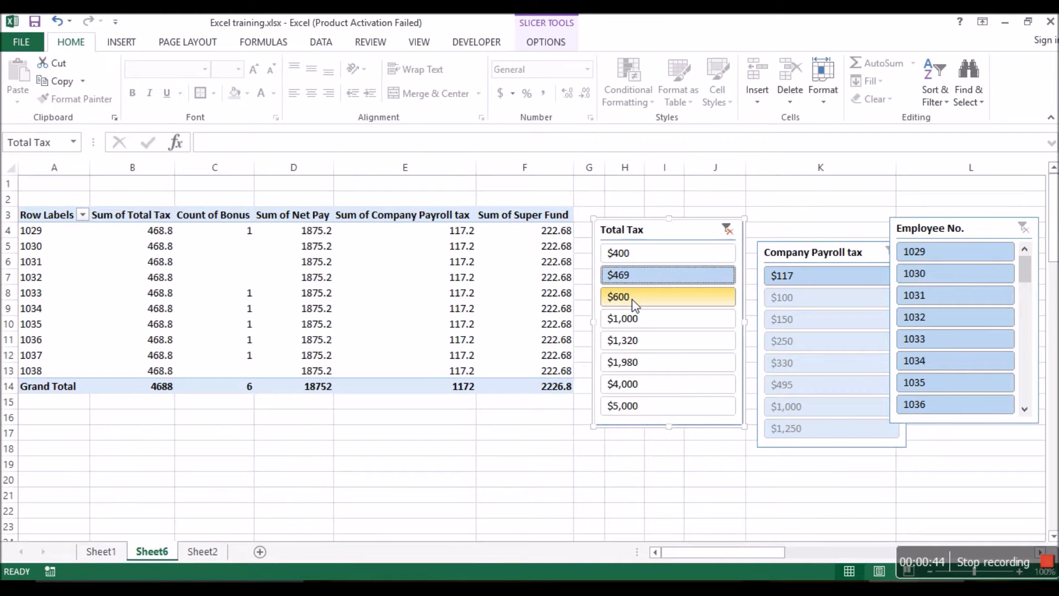
click(634, 305)
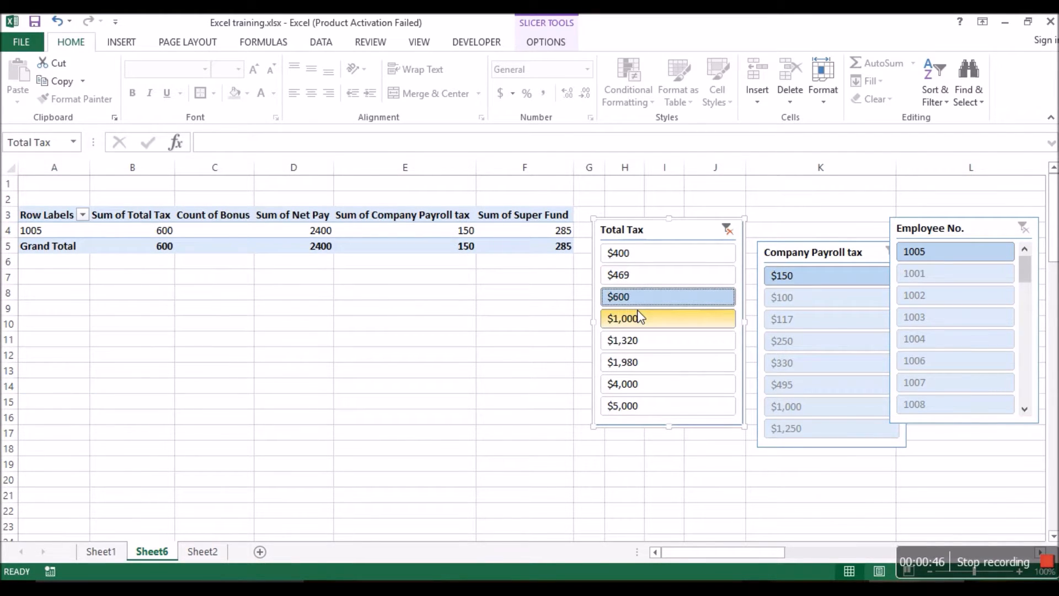
click(640, 319)
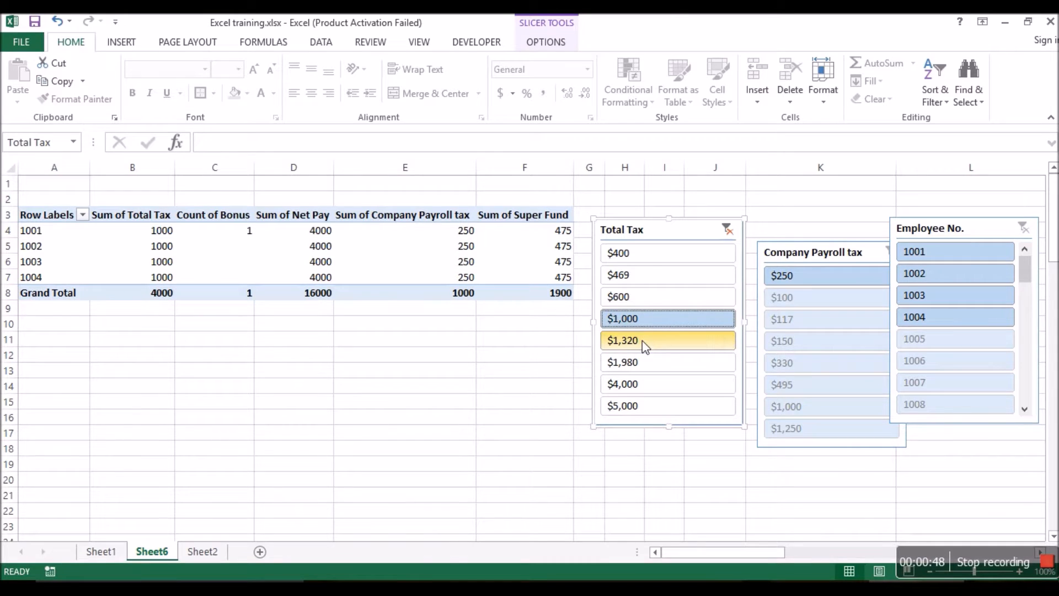
click(728, 234)
click(275, 324)
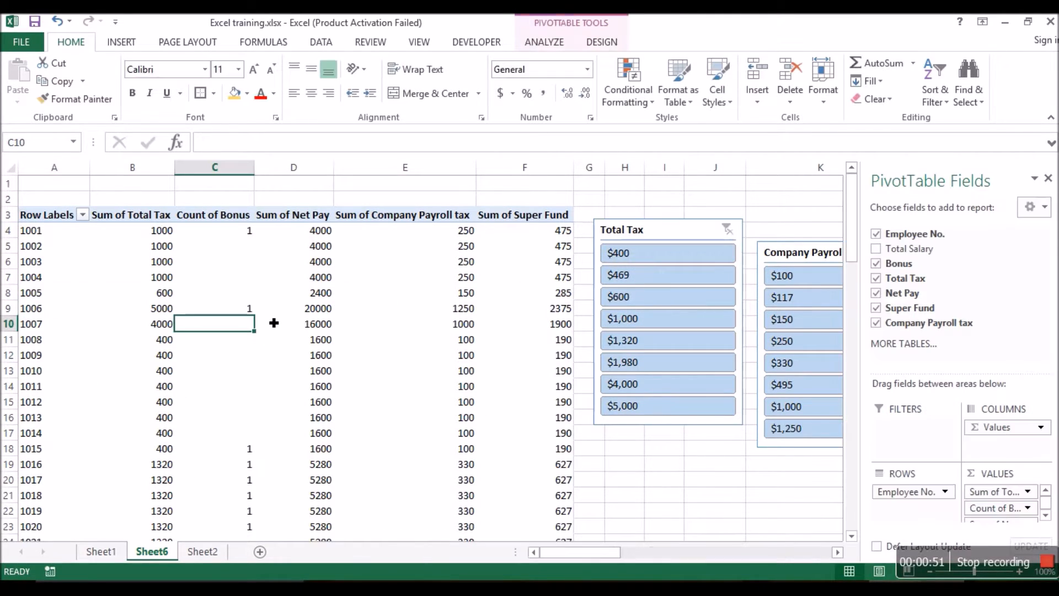
click(562, 42)
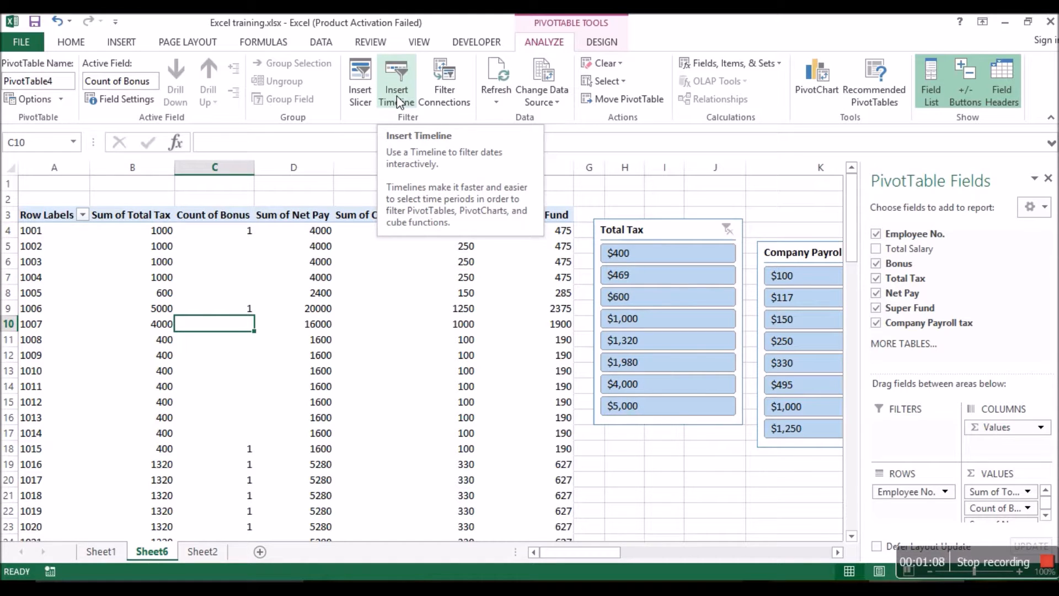
click(497, 102)
click(265, 441)
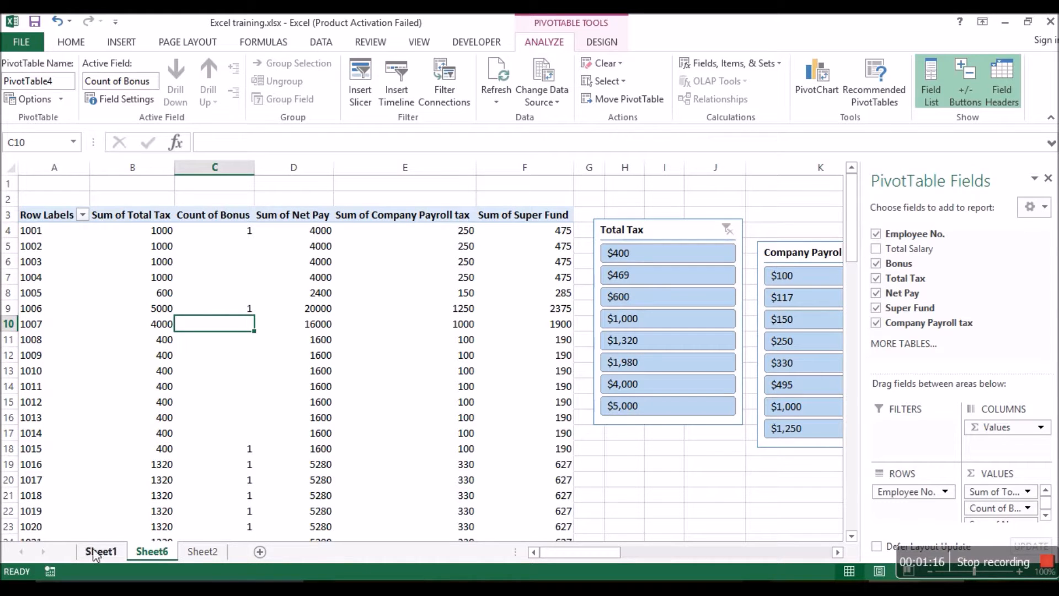
Add the column heading "E Fund contribution" in cell H2 of Sheet2, next to Company Payroll tax
click(202, 551)
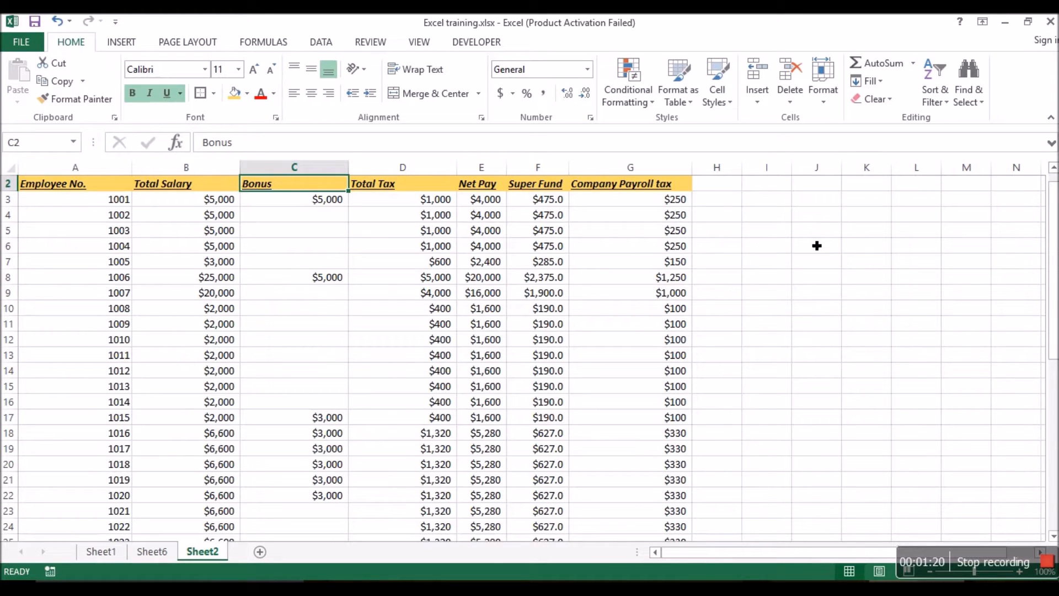
click(710, 186)
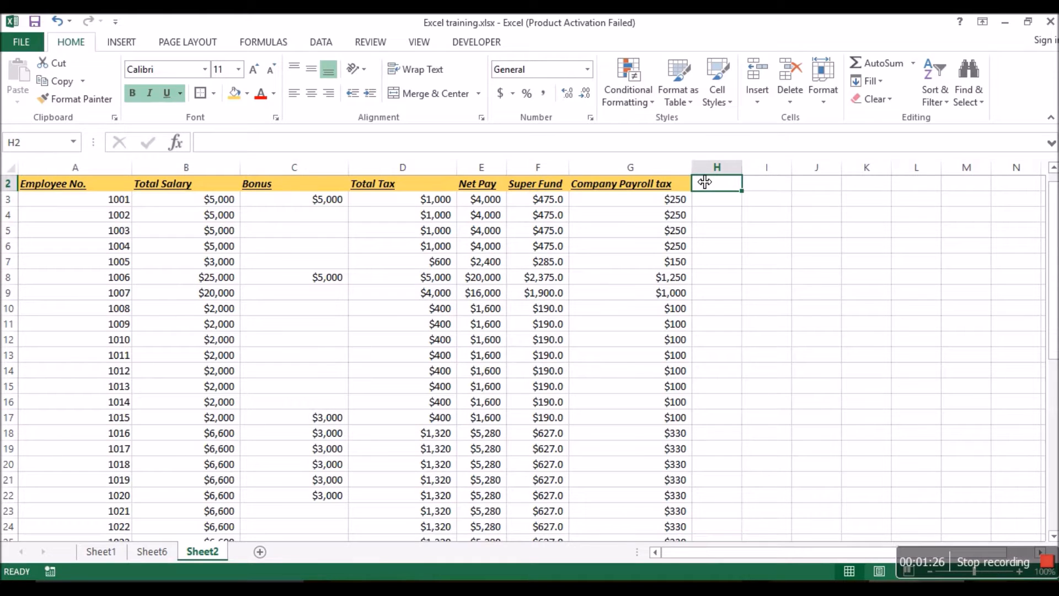
text(E)
text(E Func eyn)
key(BackSpace)
key(BackSpace)
key(BackSpace)
text(contribution)
key(Return)
Enter the values 1, 2 and 3 in cells H3:H5 under the new heading
text(1)
key(Return)
text(2)
key(Return)
text(3)
key(Return)
Copy the values in H3:H5 and paste them repeatedly at intervals down column H to the last employee row, 46
key(Up)
key(Up)
key(Up)
key(shift+Down)
key(shift+Down)
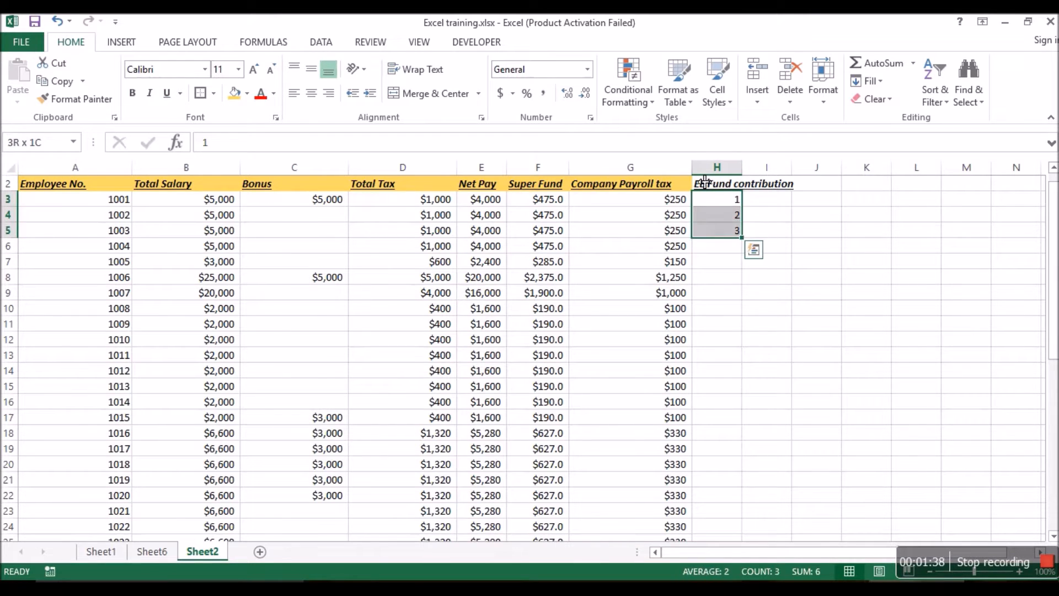
key(ctrl+c)
key(Down)
key(Down)
key(Down)
key(Down)
key(Down)
key(Down)
key(Down)
key(Down)
key(Down)
key(Down)
key(Down)
key(ctrl+v)
key(Down)
key(Down)
key(Down)
key(Down)
key(Down)
key(ctrl+v)
key(Down)
key(Down)
key(Down)
key(Down)
key(Down)
key(ctrl+v)
key(Down)
key(Down)
key(Down)
key(Down)
key(Down)
key(ctrl+v)
key(Down)
key(Down)
key(Down)
key(Down)
key(Down)
key(Down)
key(ctrl+v)
key(Down)
key(Down)
key(Down)
key(Down)
key(Down)
key(Down)
key(ctrl+v)
key(Down)
key(Down)
key(Down)
key(Down)
key(ctrl+v)
key(Down)
key(Down)
key(Down)
key(Down)
Delete the surplus pasted values in H47:H48 below the last employee row
key(Up)
key(Up)
key(Up)
key(shift+Down)
key(Delete)
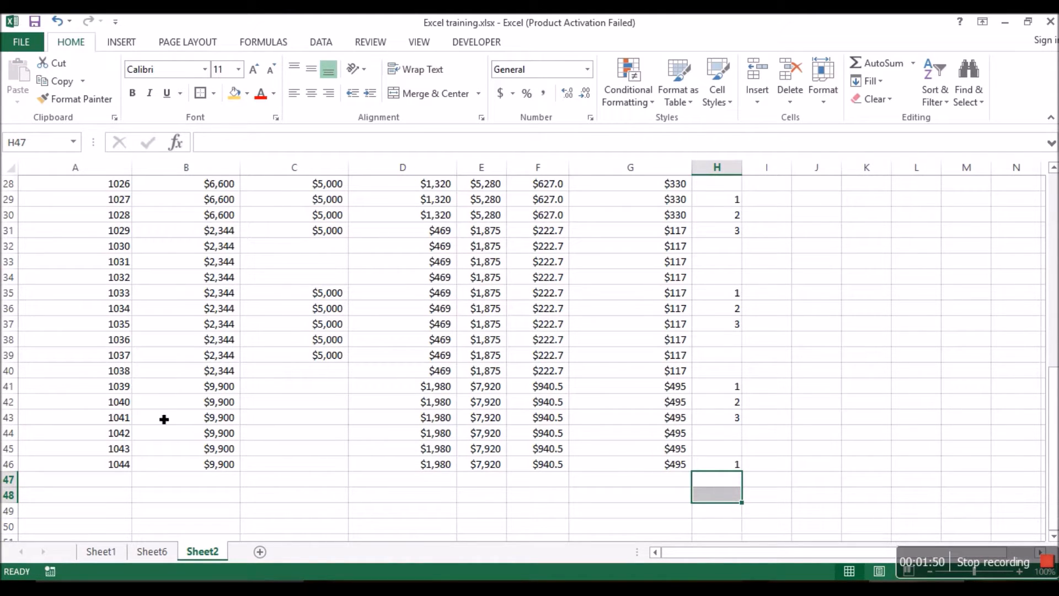
Return to the PivotTable on Sheet6 and refresh all of the workbook's data
key(ctrl+Home)
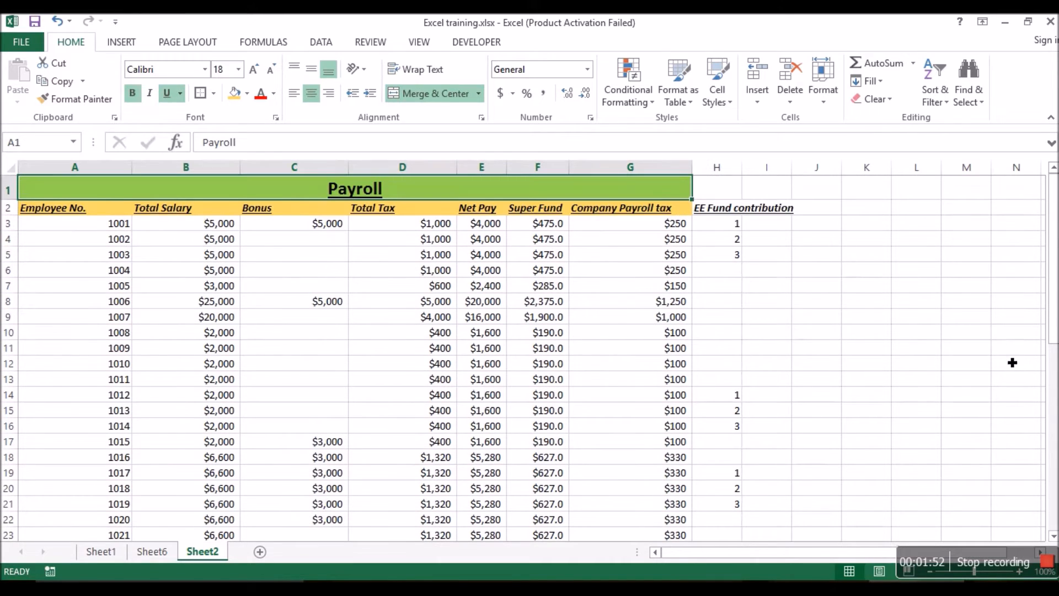
click(145, 551)
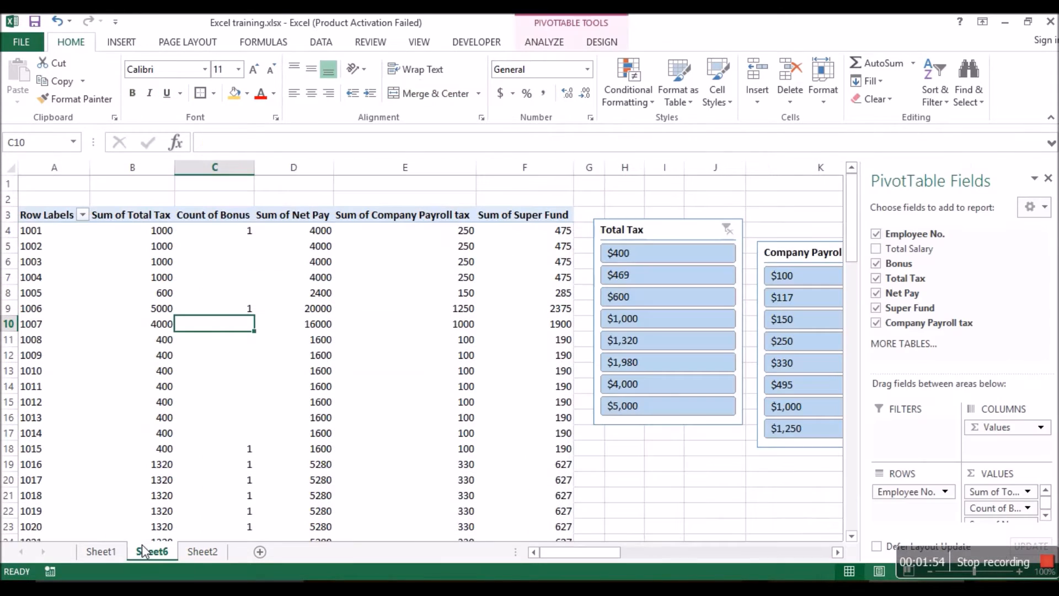
click(544, 42)
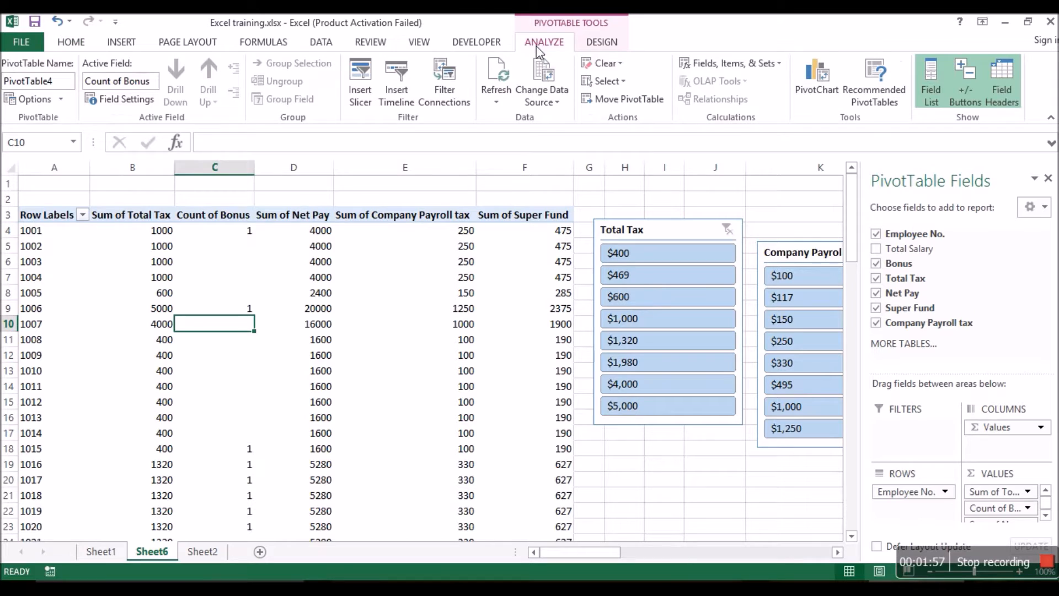
click(500, 84)
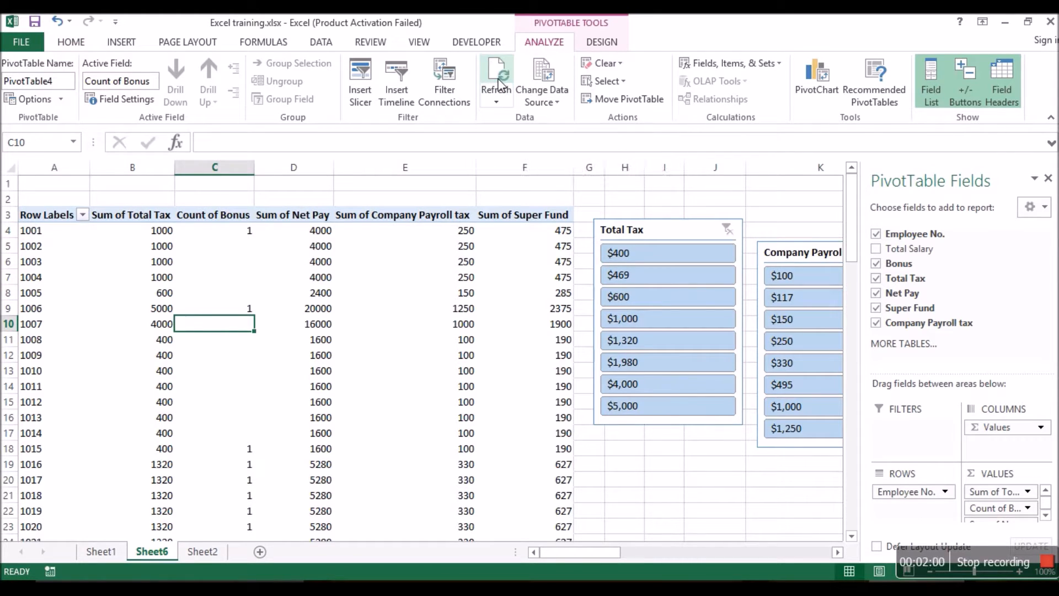
click(499, 95)
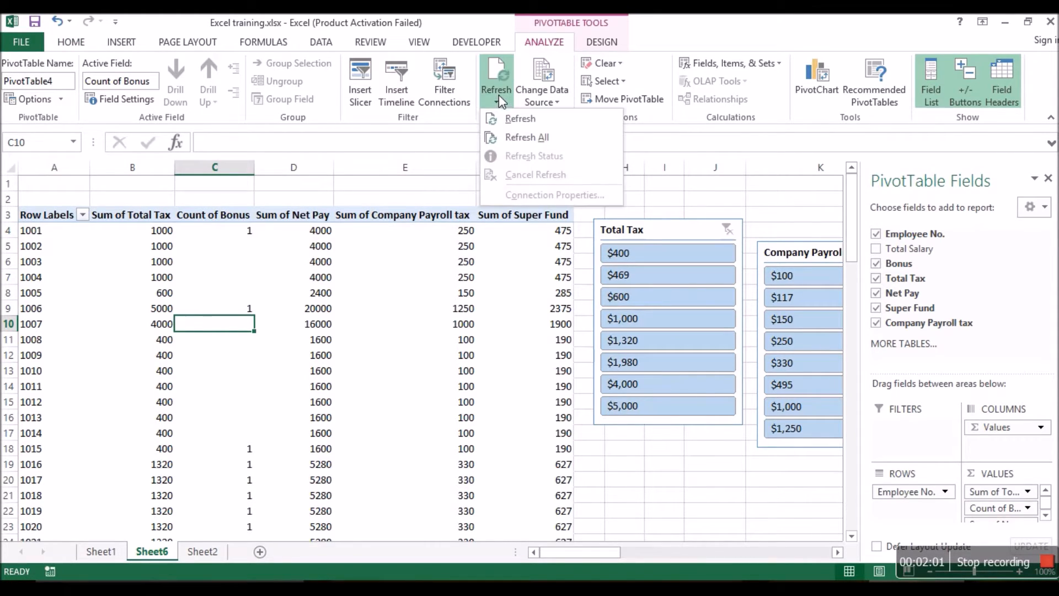
click(511, 135)
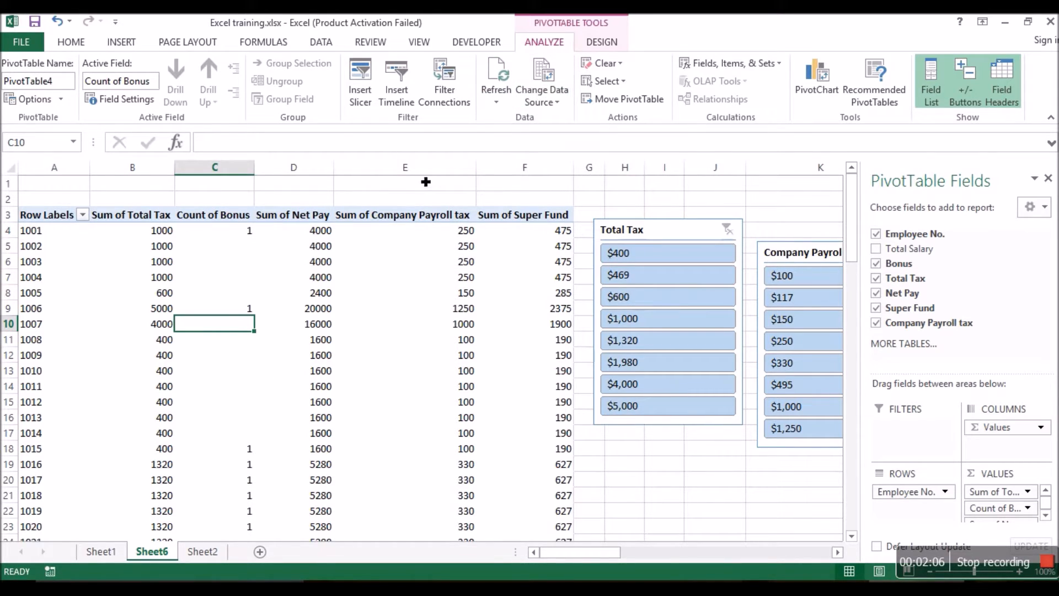
Change the PivotTable's data source to the Sheet2 payroll range starting at A2, extended to include the EE Fund contribution column H
click(203, 552)
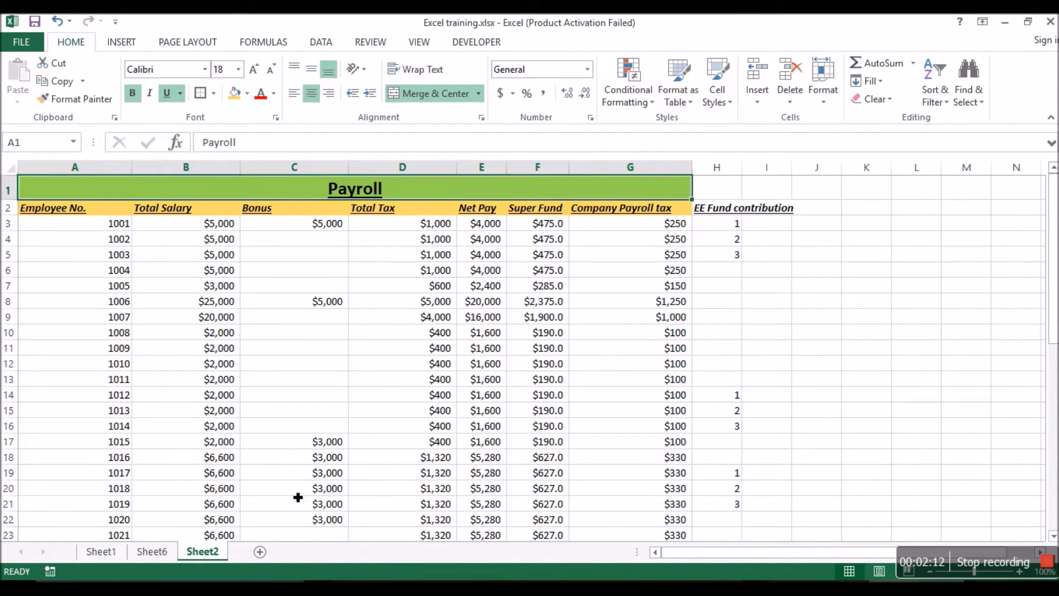
click(153, 552)
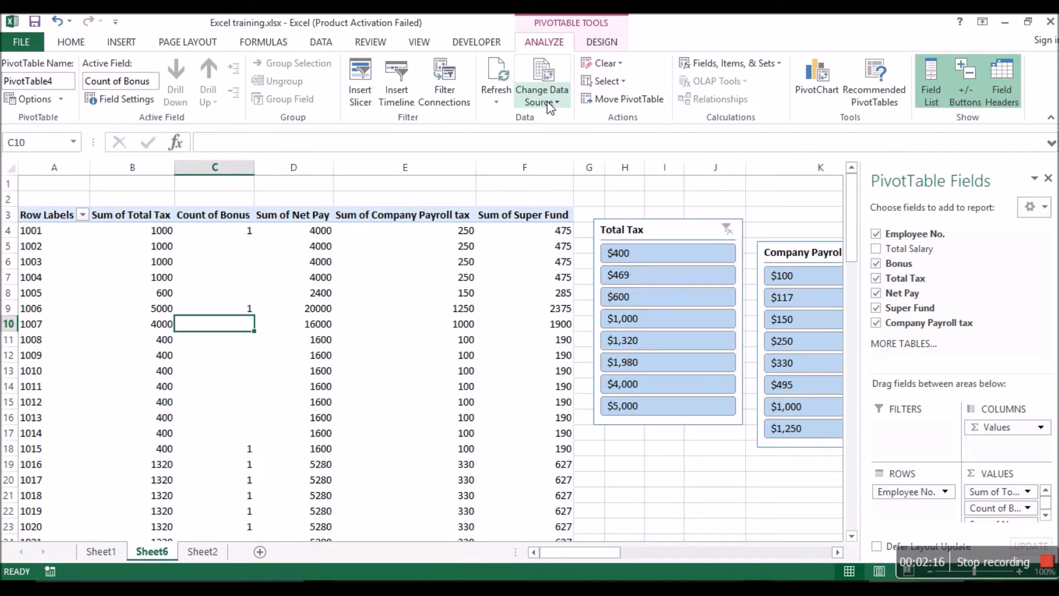
click(550, 105)
click(564, 121)
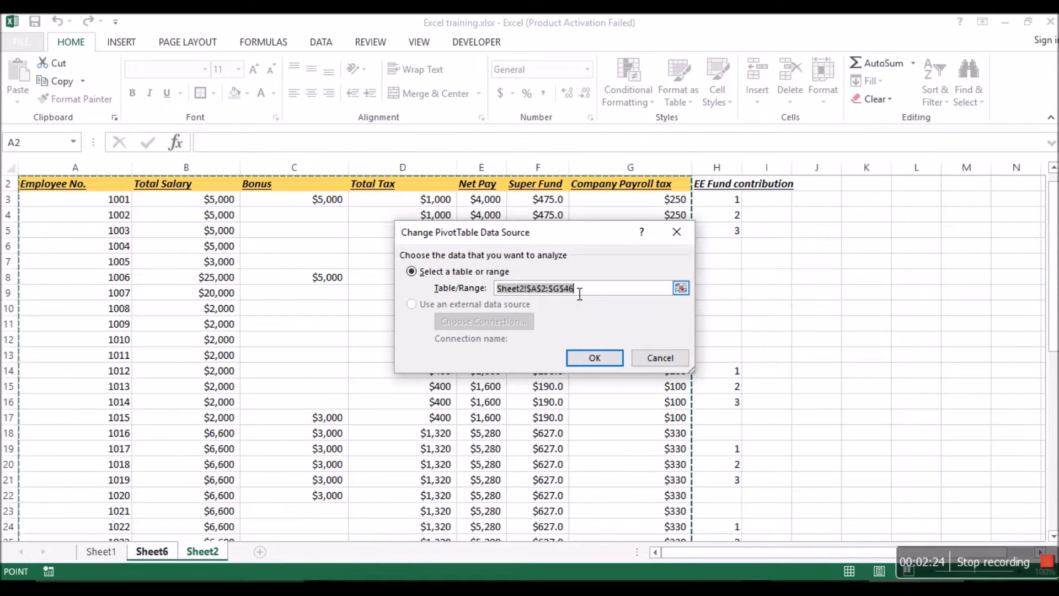
drag(78, 183, 712, 499)
click(595, 358)
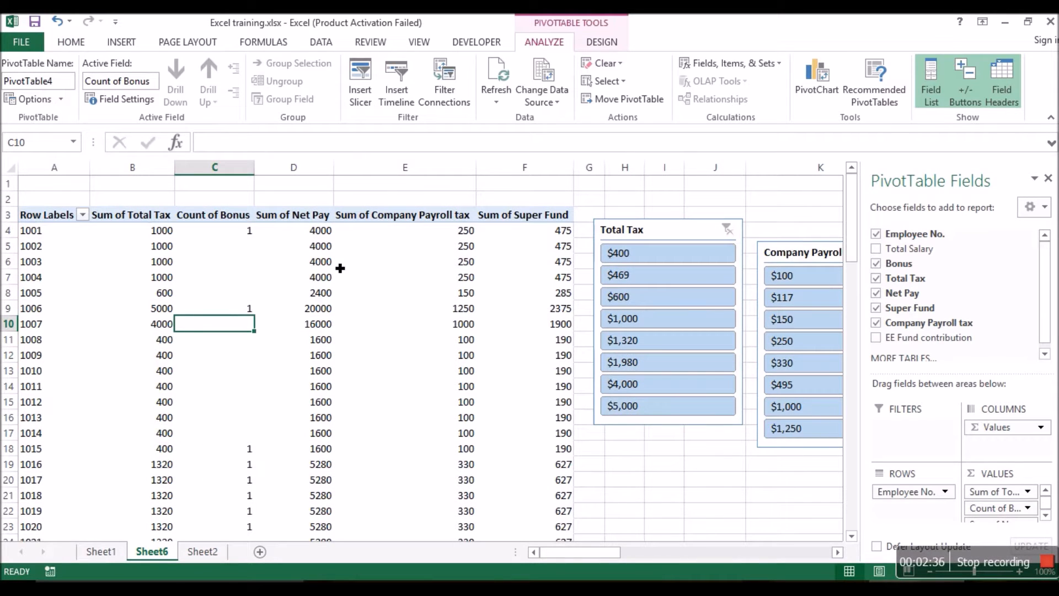
Add EE Fund contribution to the PivotTable as a value field and summarise it by Sum
click(876, 340)
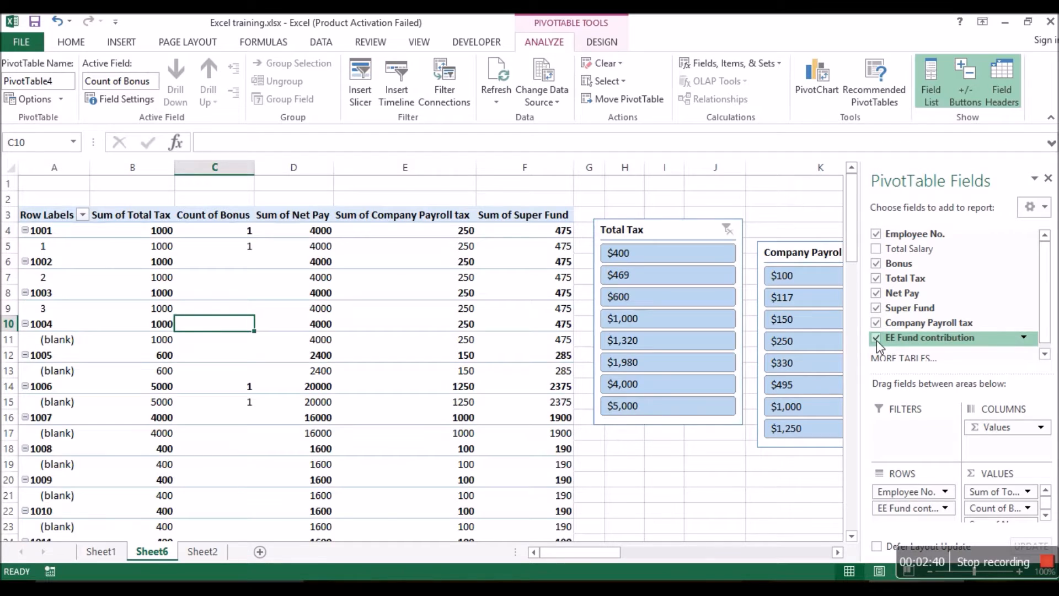
drag(908, 508, 994, 505)
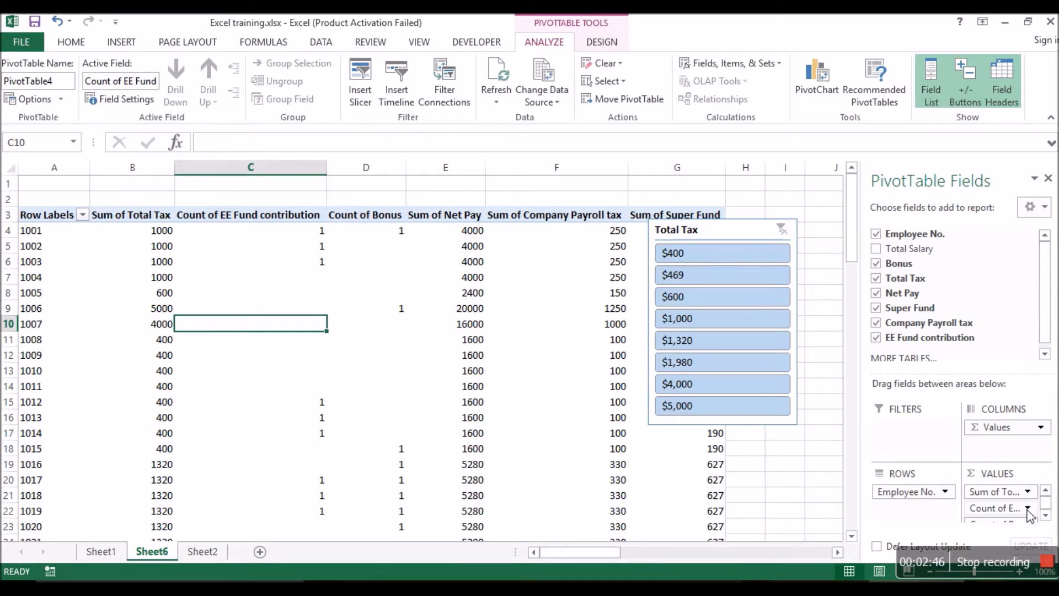
click(1028, 509)
click(993, 489)
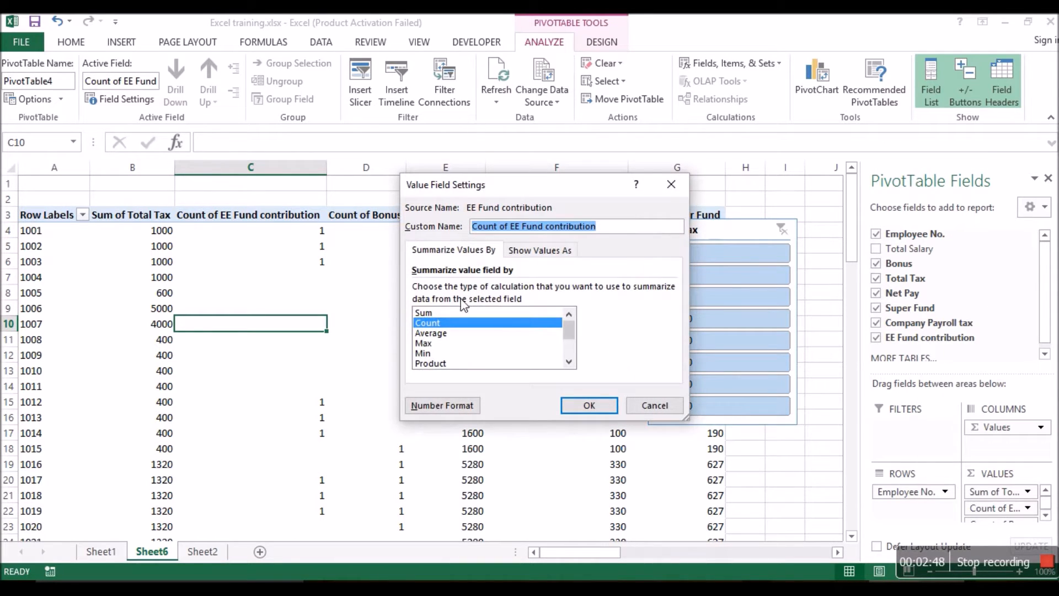
click(448, 313)
click(589, 406)
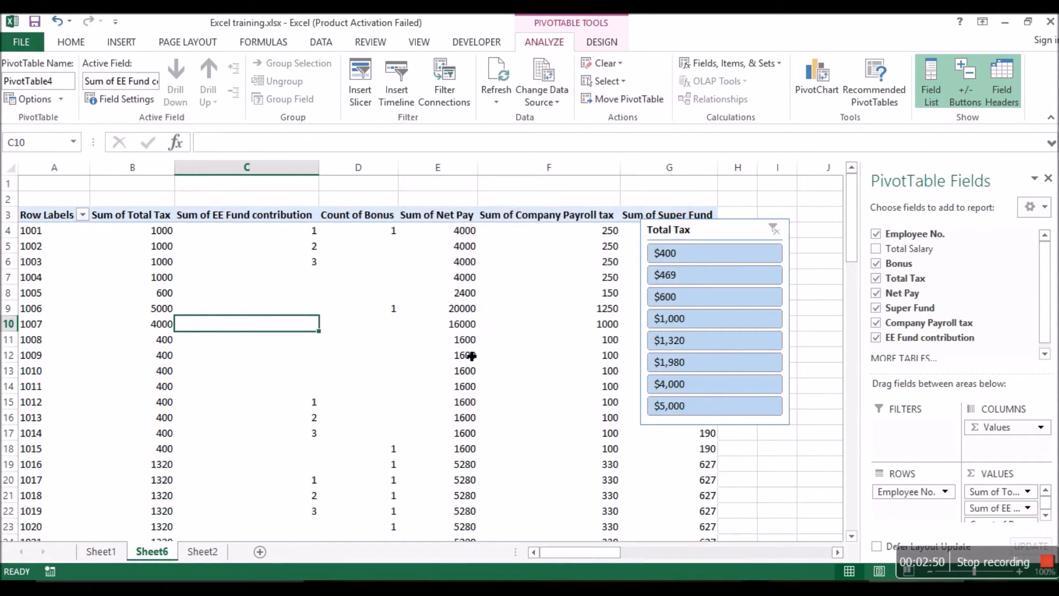
Move the Total Tax slicer away from the Sum of Company Payroll tax column, then select cell C7 in the PivotTable
drag(745, 240, 780, 206)
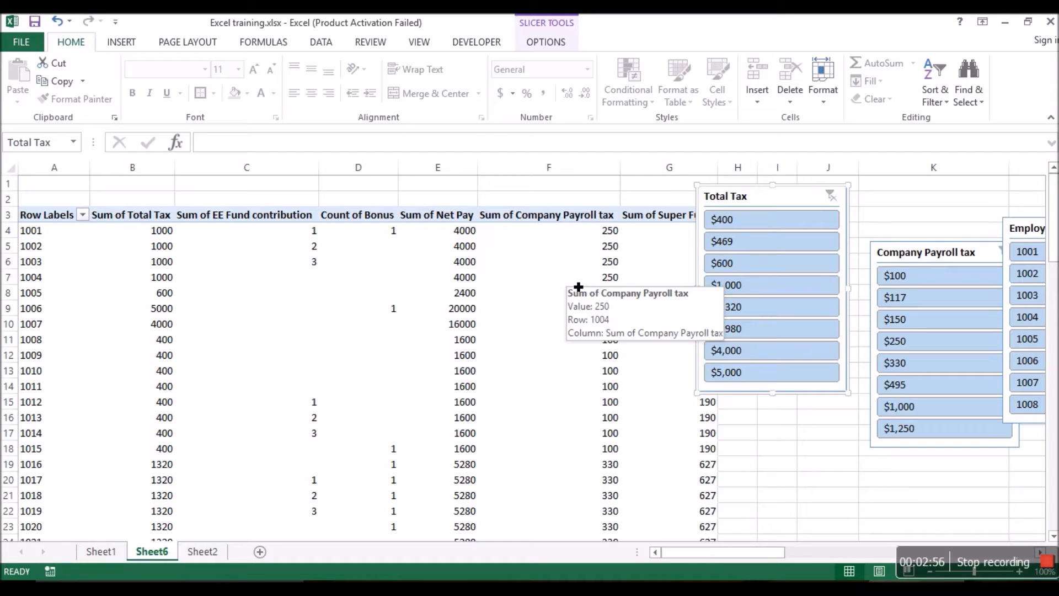
click(221, 277)
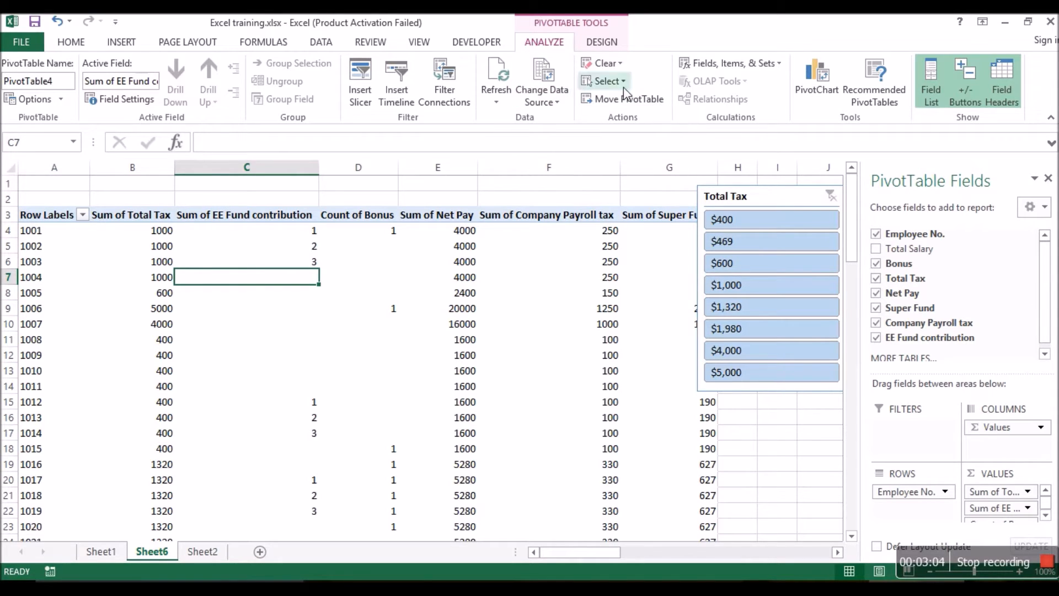
click(620, 70)
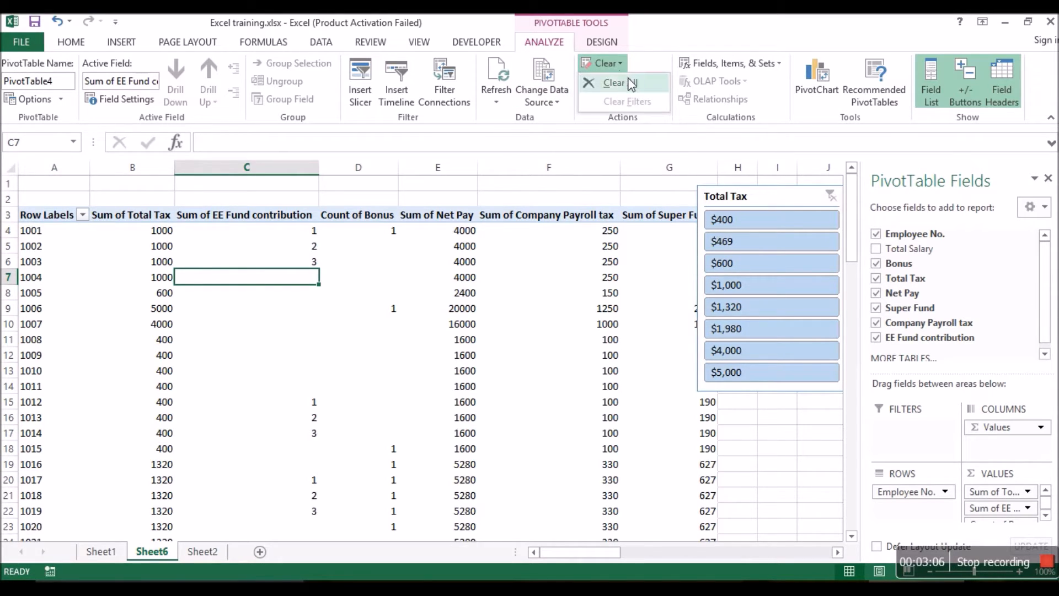
key(Escape)
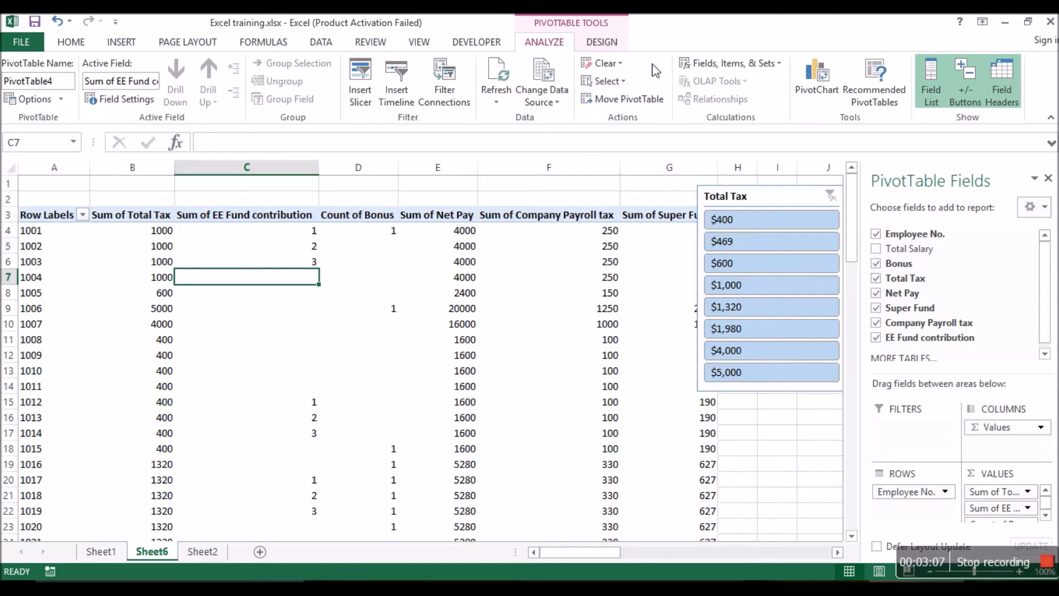
click(621, 81)
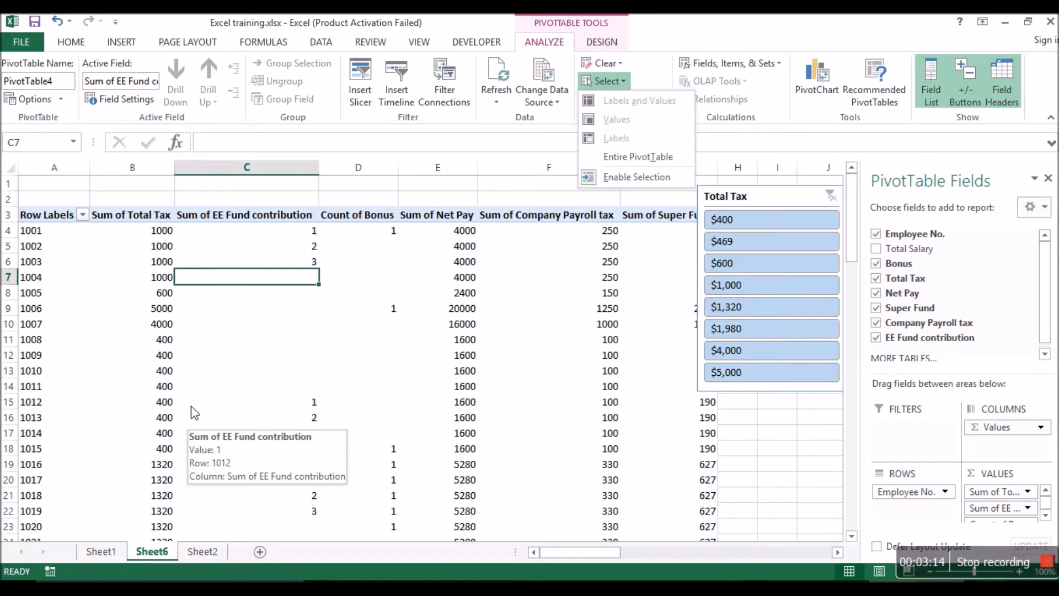
key(Escape)
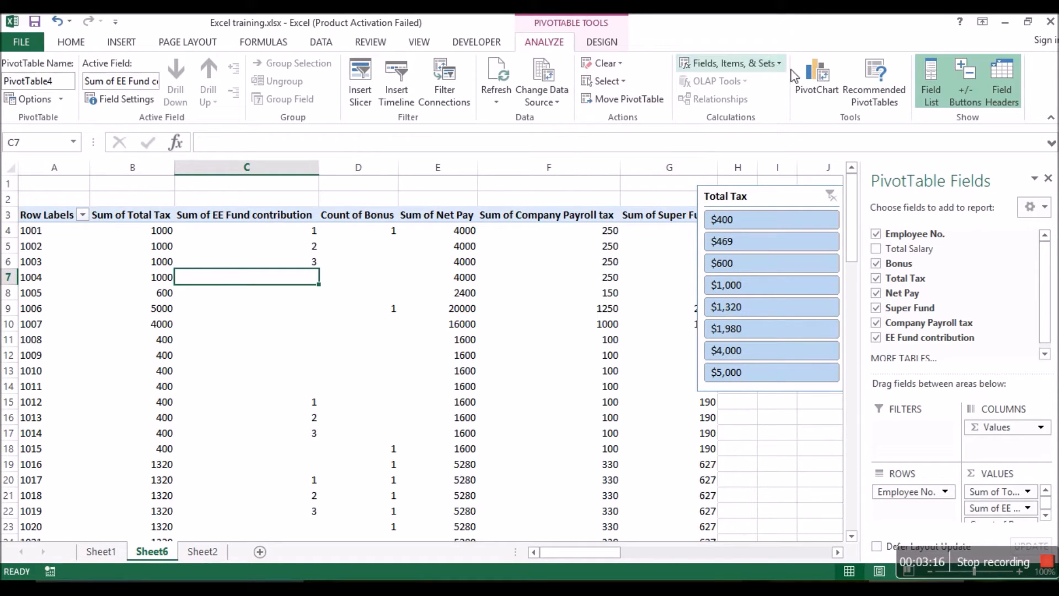
Examine the column, line and bar chart types offered for a PivotChart without inserting one
click(810, 81)
mouse_move(437, 253)
click(474, 157)
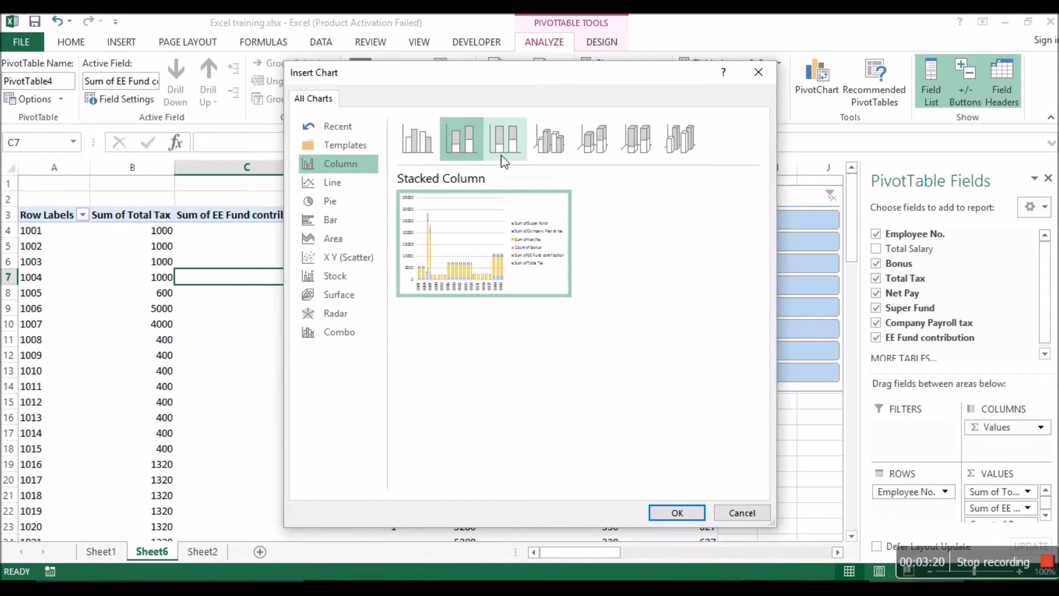
click(513, 157)
click(544, 149)
click(598, 141)
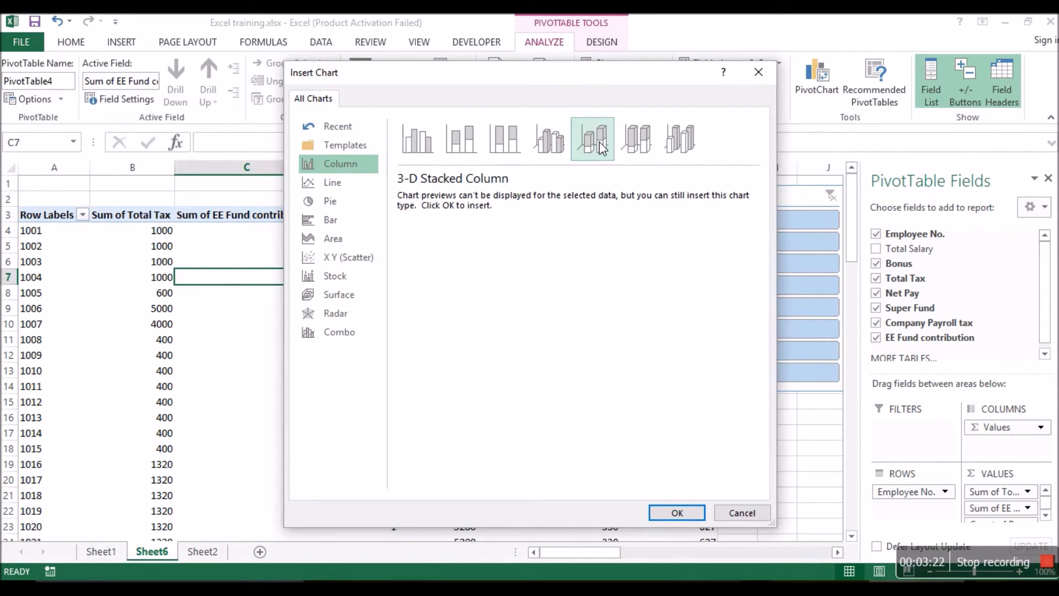
click(334, 188)
click(340, 218)
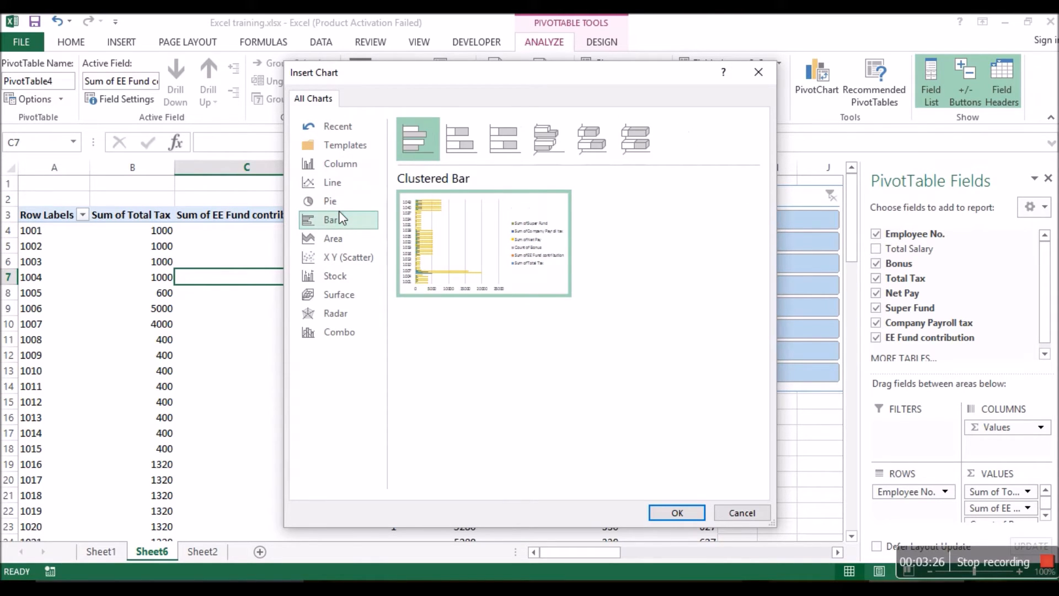
click(740, 504)
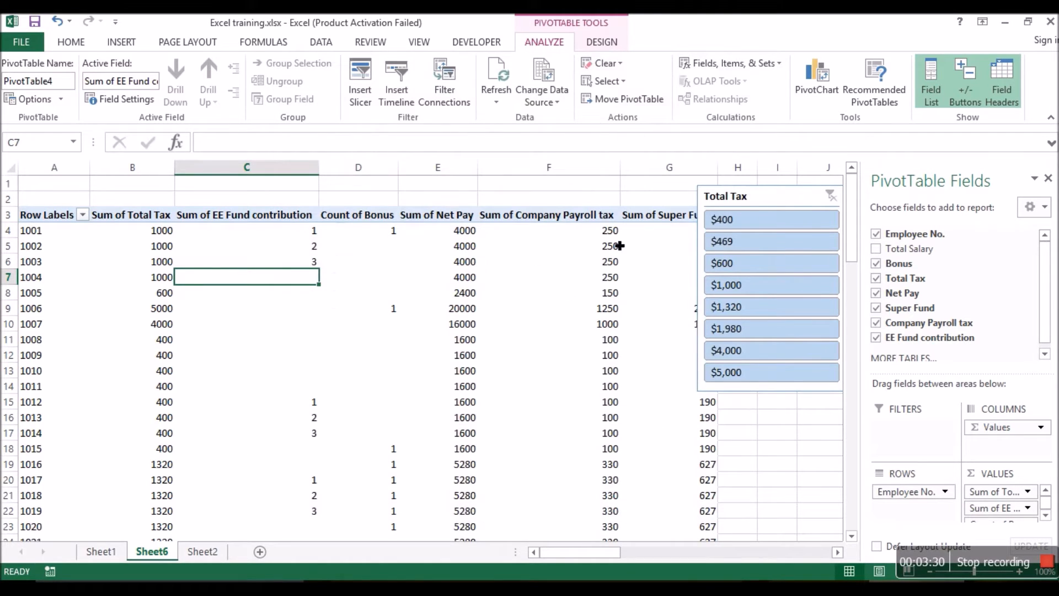
Turn on banded rows and banded columns for the PivotTable
click(594, 51)
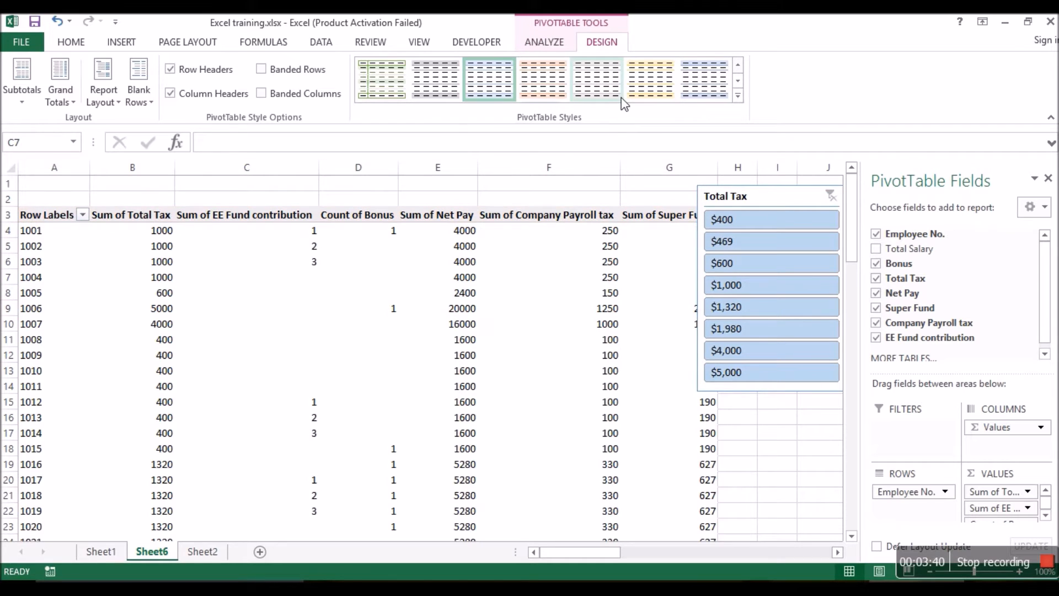
click(739, 83)
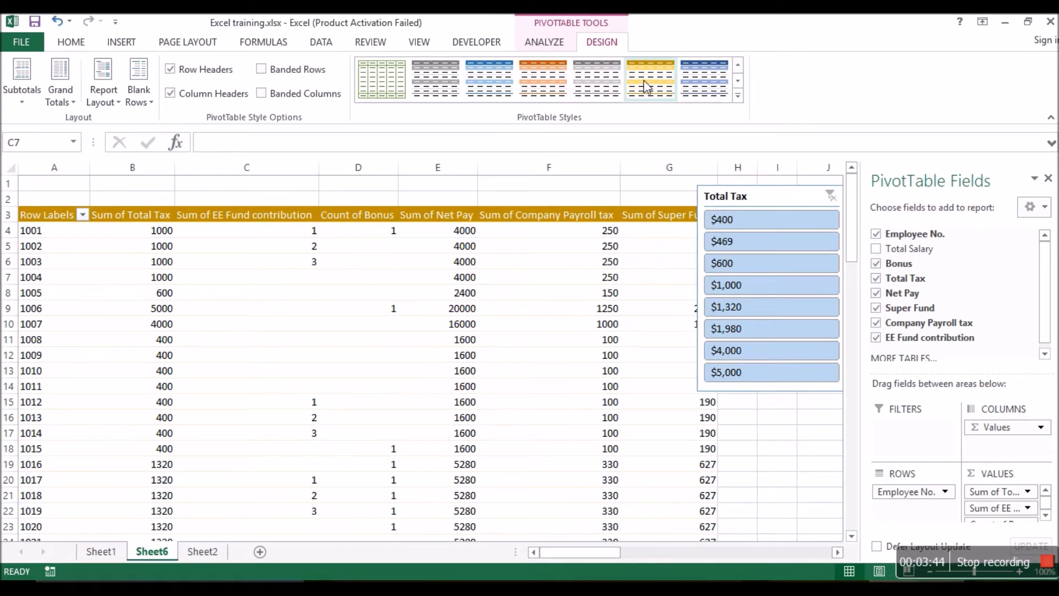
click(311, 75)
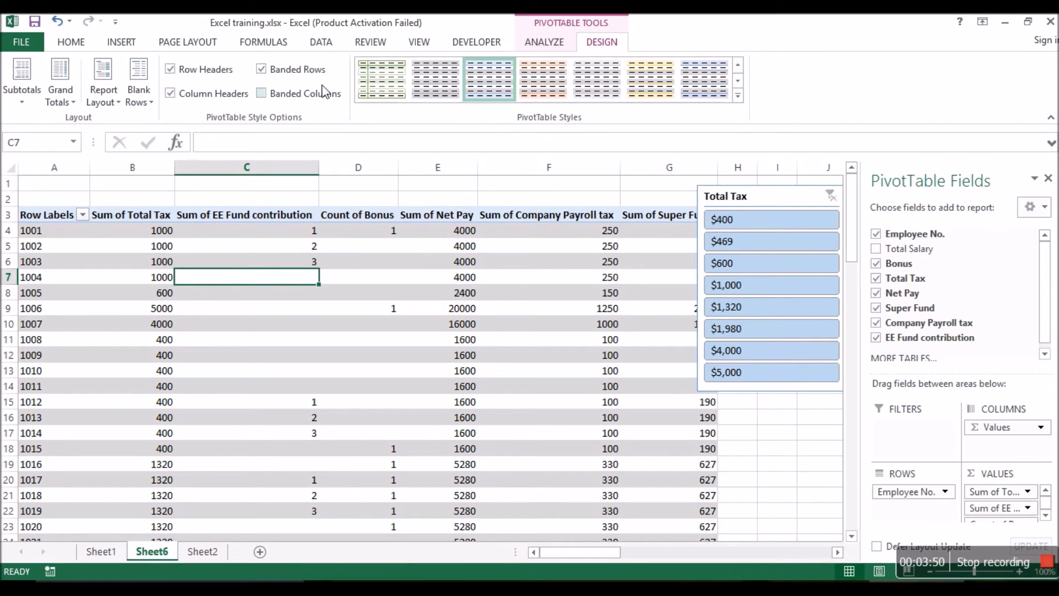
click(303, 96)
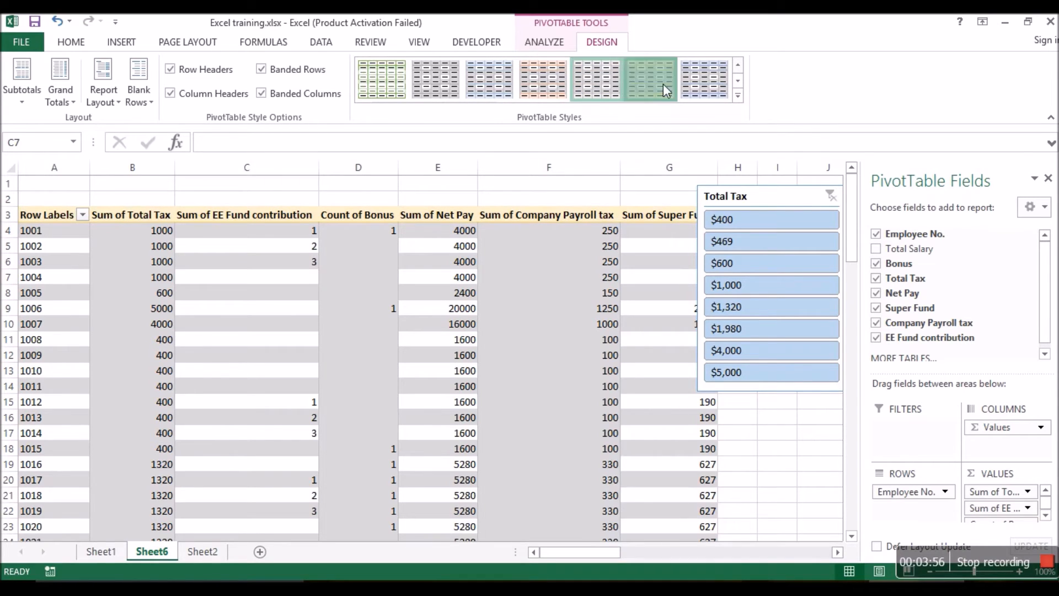
Apply the gold PivotTable style with a solid gold header row and gold cell borders
click(694, 92)
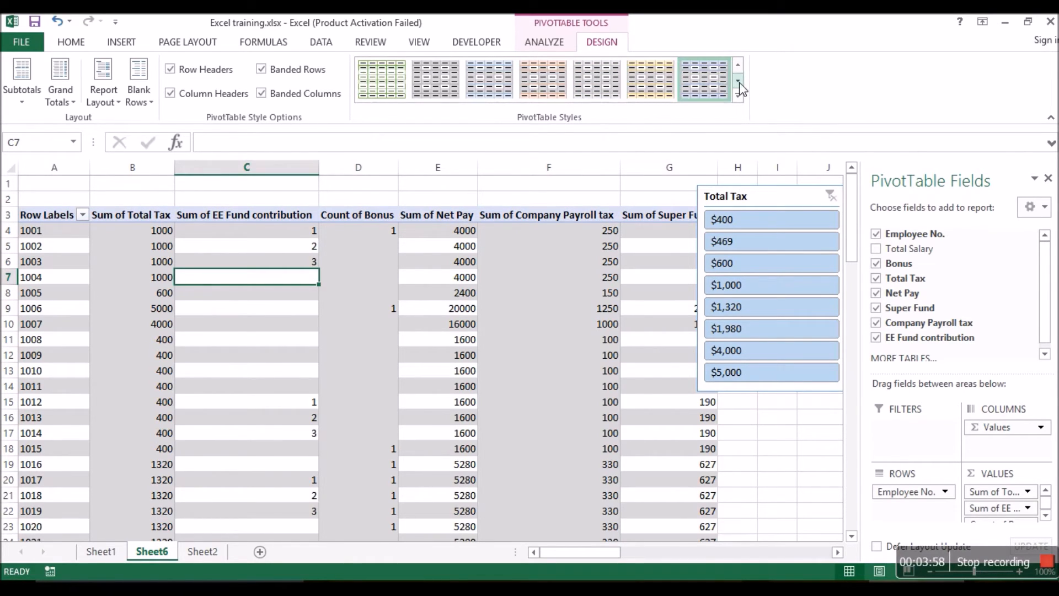
click(637, 86)
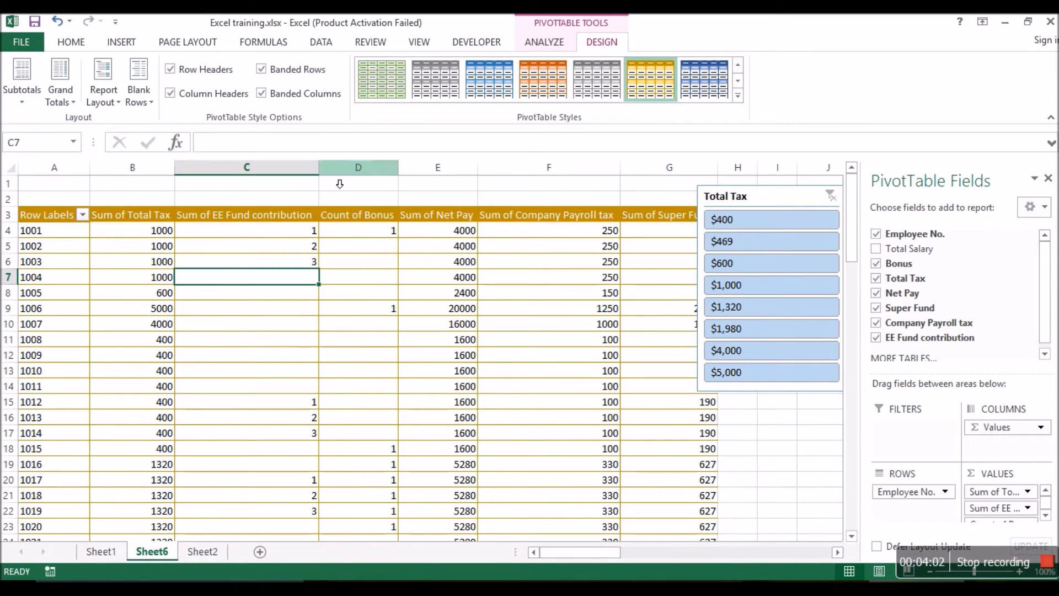
click(310, 187)
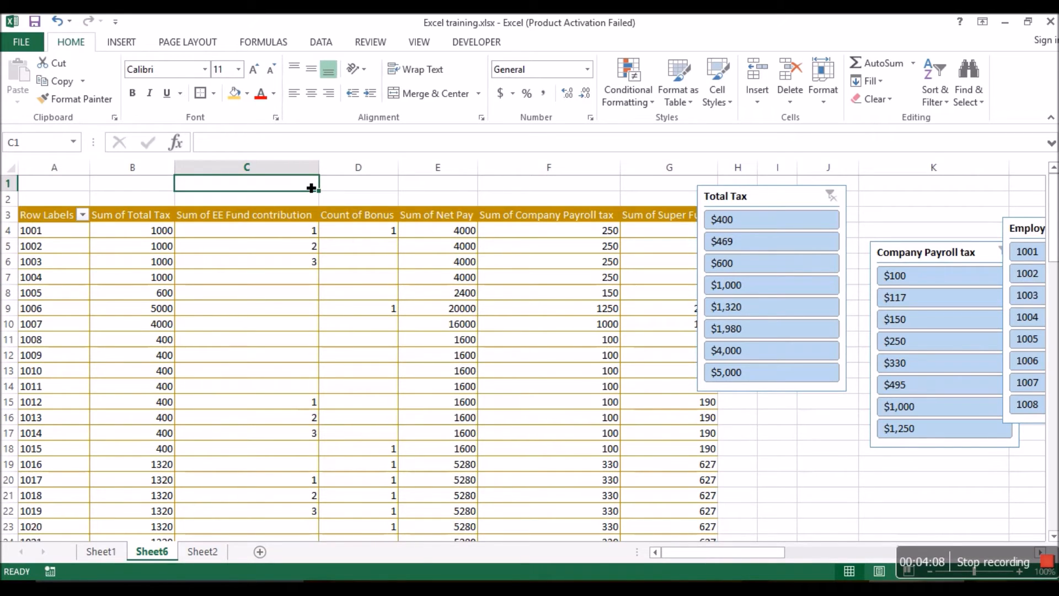
click(301, 265)
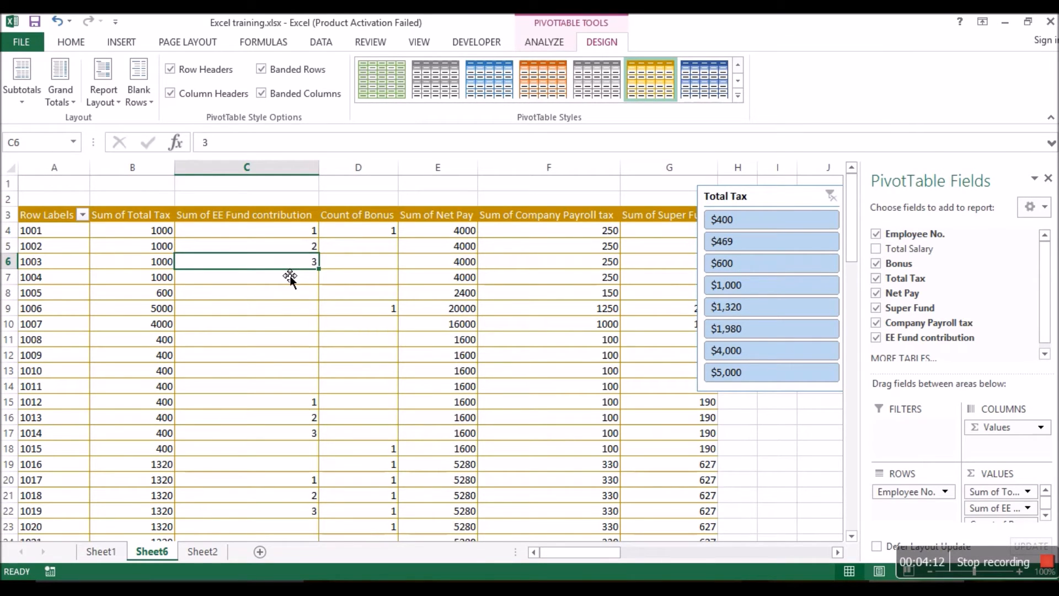